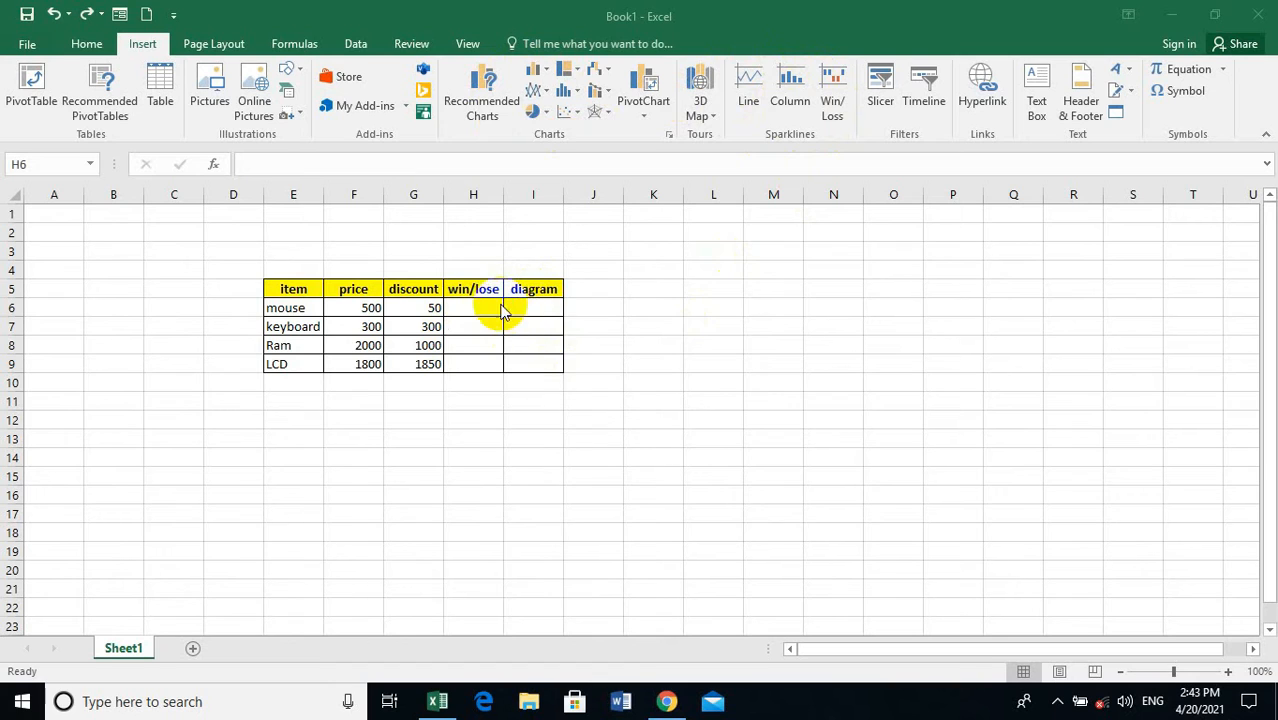
Enter the formula =F6-G6 in the mouse row's win/lose cell H6 and fill it down to H9.
{"action": "left_click", "coordinate": [468, 303]}
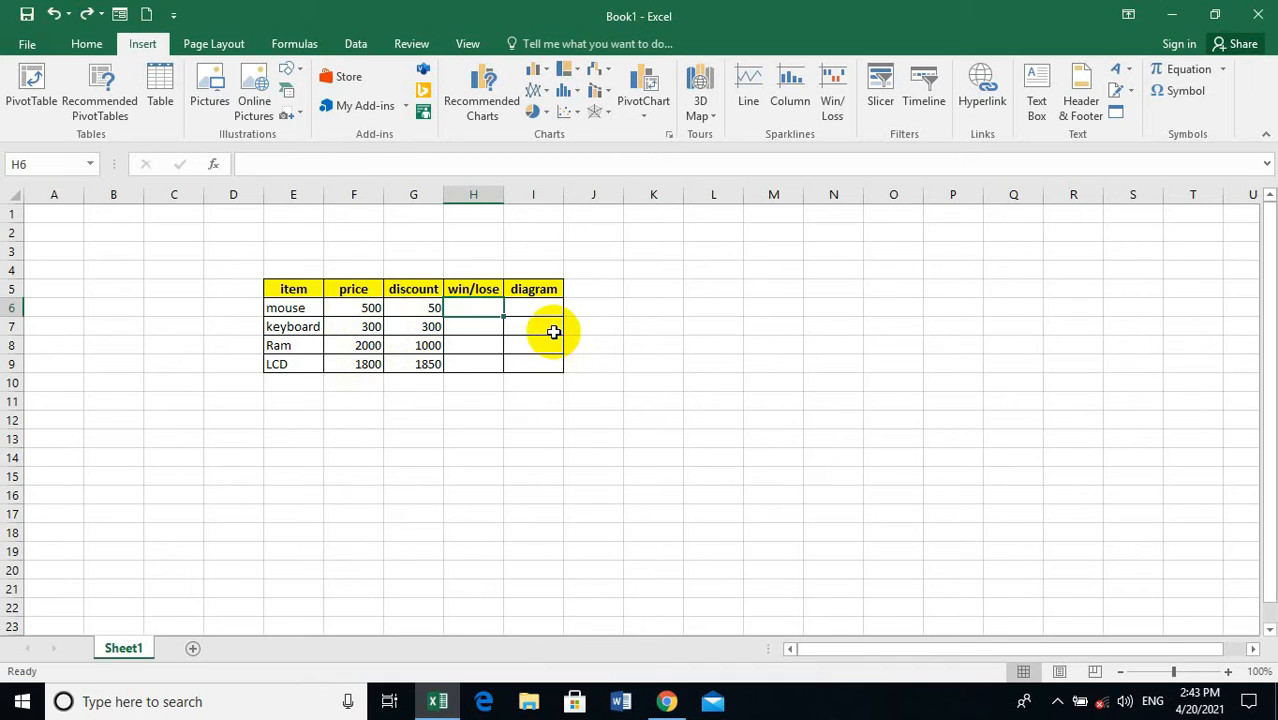
{"action": "type", "text": "="}
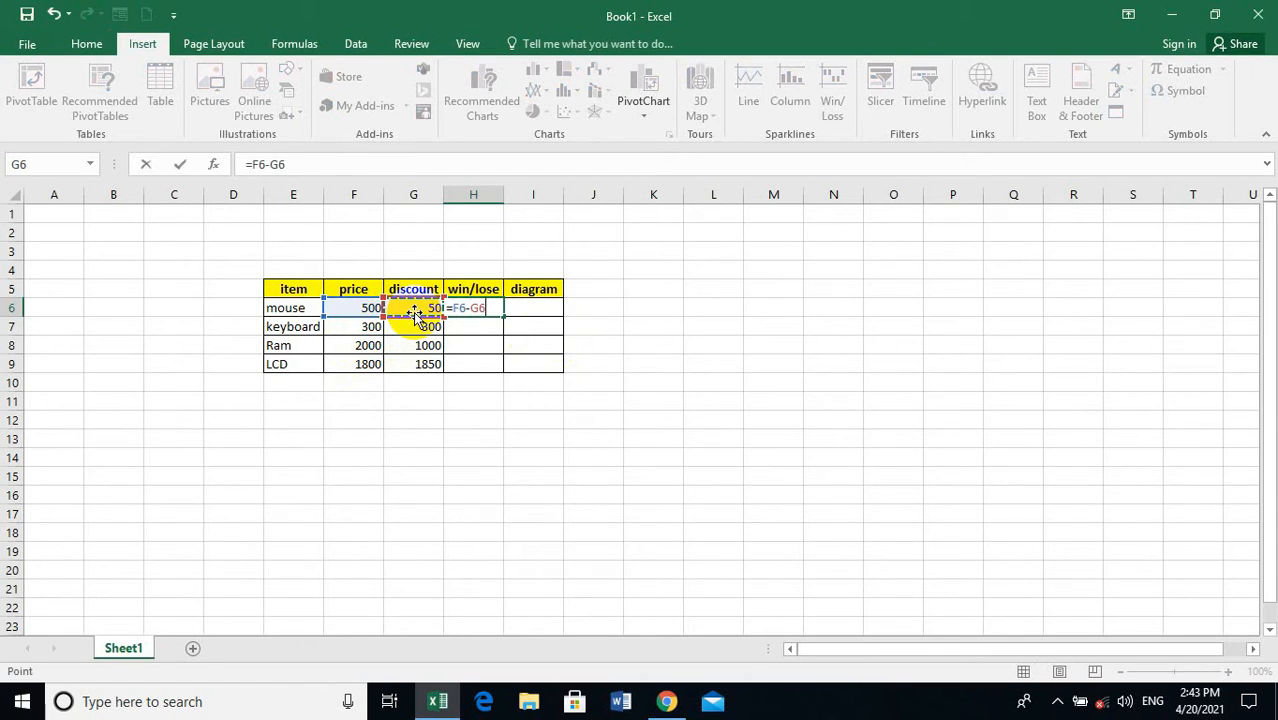
{"action": "key", "text": "Return"}
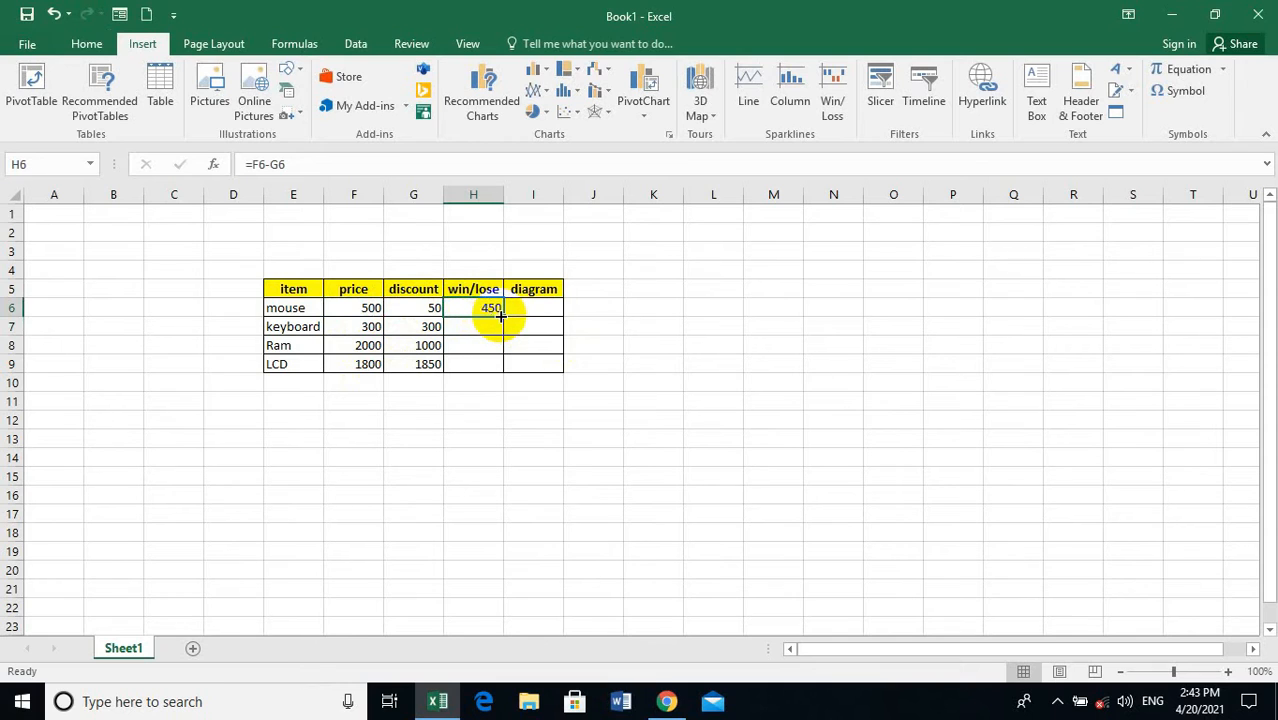
{"action": "left_click_drag", "start_coordinate": [500, 316], "coordinate": [493, 368]}
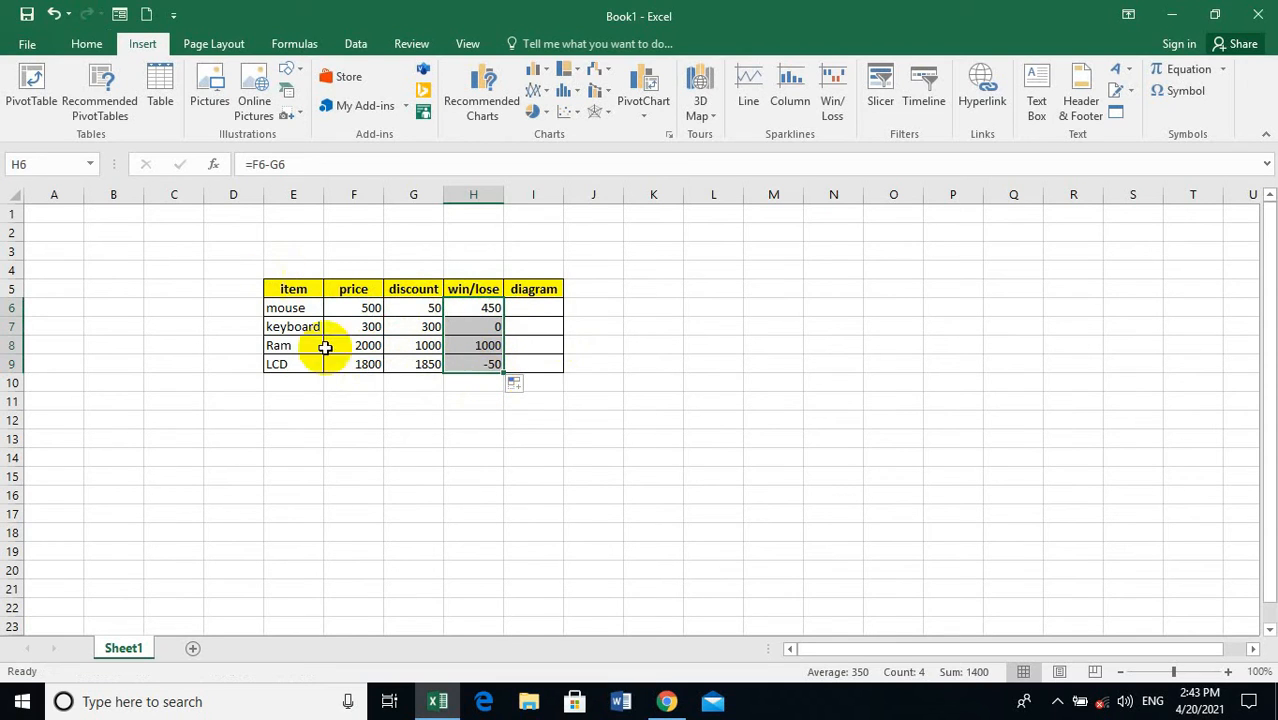
{"action": "left_click", "coordinate": [472, 395]}
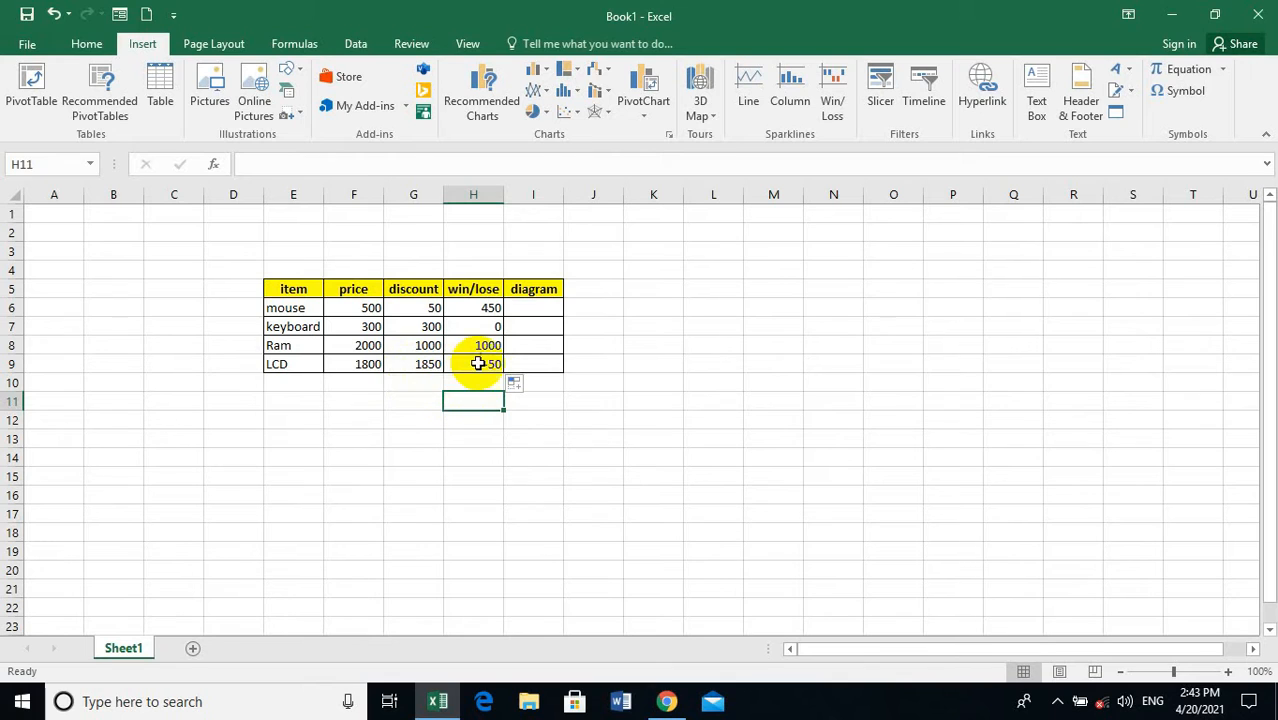
Insert a Win/Loss sparkline in I6 from the data range F6:H6 and widen the diagram column.
{"action": "left_click", "coordinate": [543, 313]}
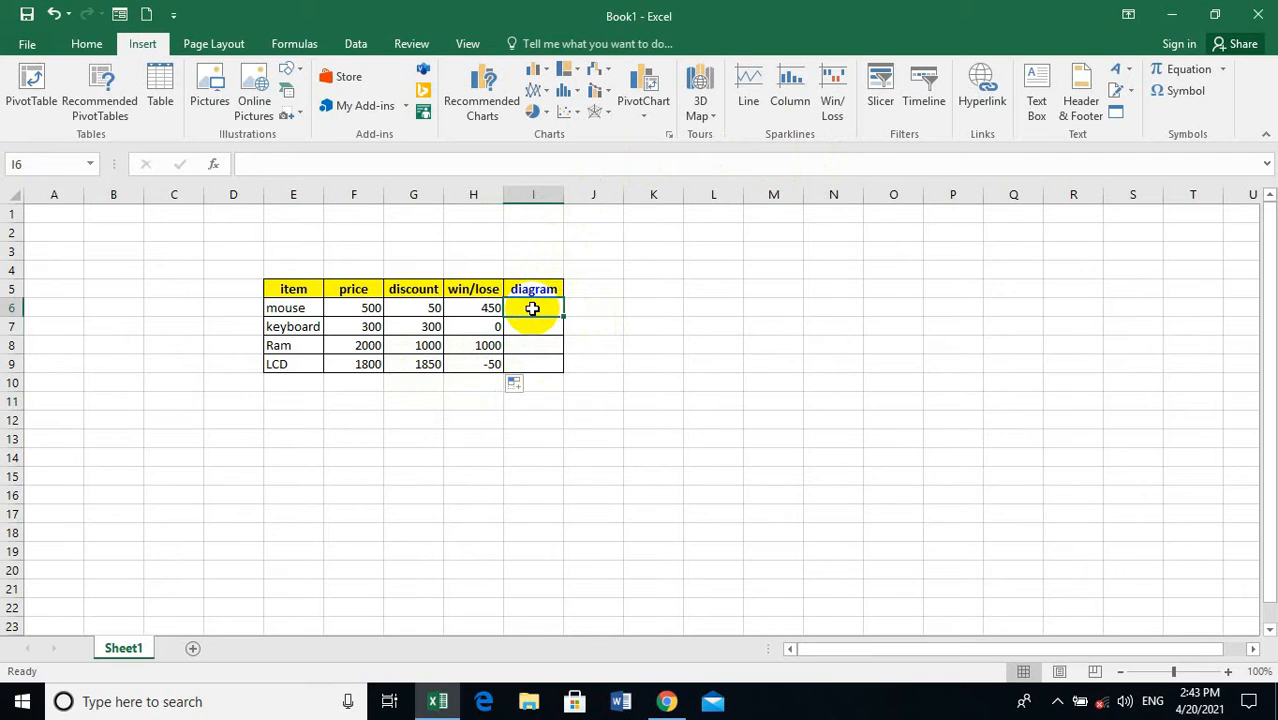
{"action": "left_click", "coordinate": [831, 97]}
{"action": "left_click", "coordinate": [814, 478]}
{"action": "left_click_drag", "start_coordinate": [350, 310], "coordinate": [496, 308]}
{"action": "left_click", "coordinate": [884, 580]}
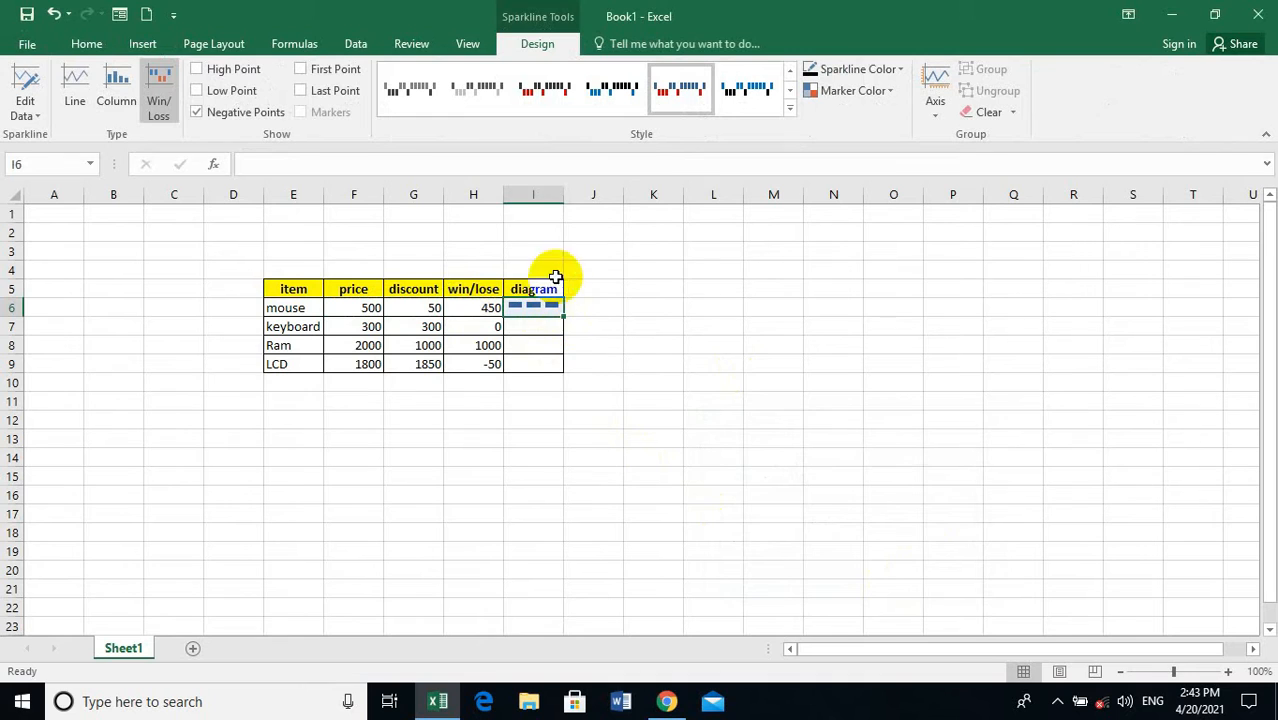
{"action": "left_click_drag", "start_coordinate": [563, 194], "coordinate": [603, 196]}
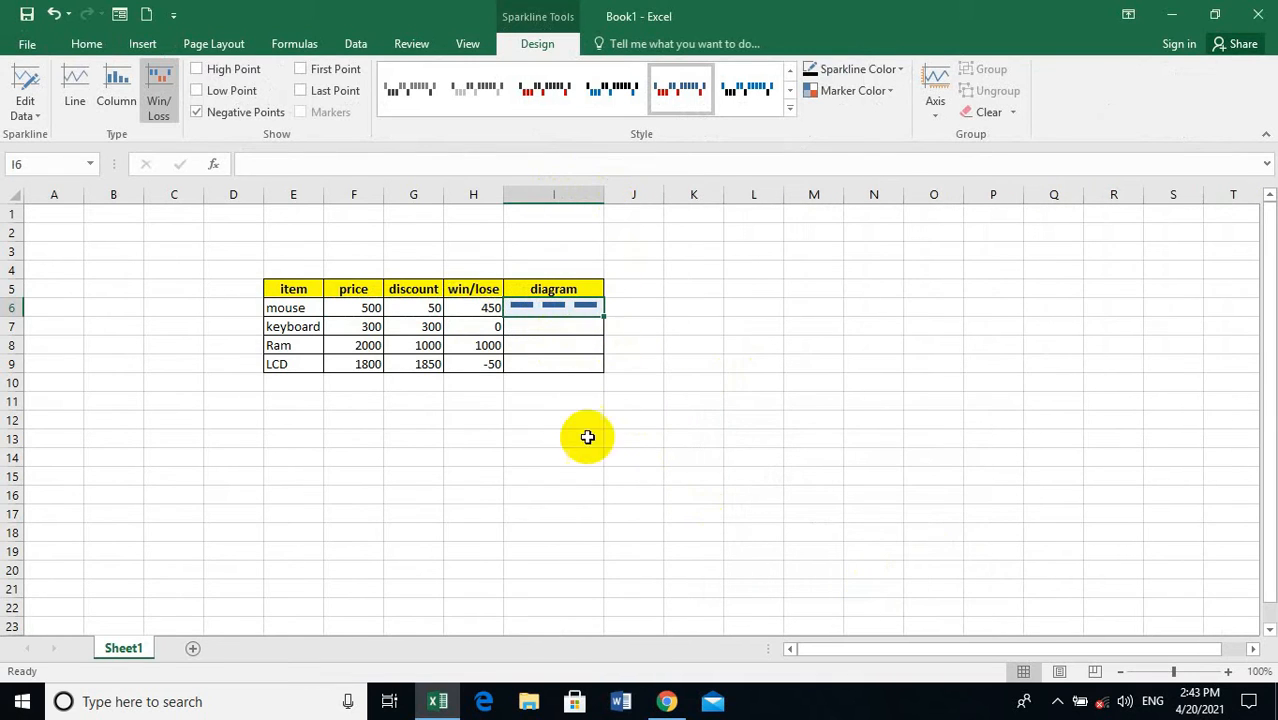
{"action": "left_click", "coordinate": [482, 327]}
{"action": "left_click_drag", "start_coordinate": [360, 327], "coordinate": [474, 325]}
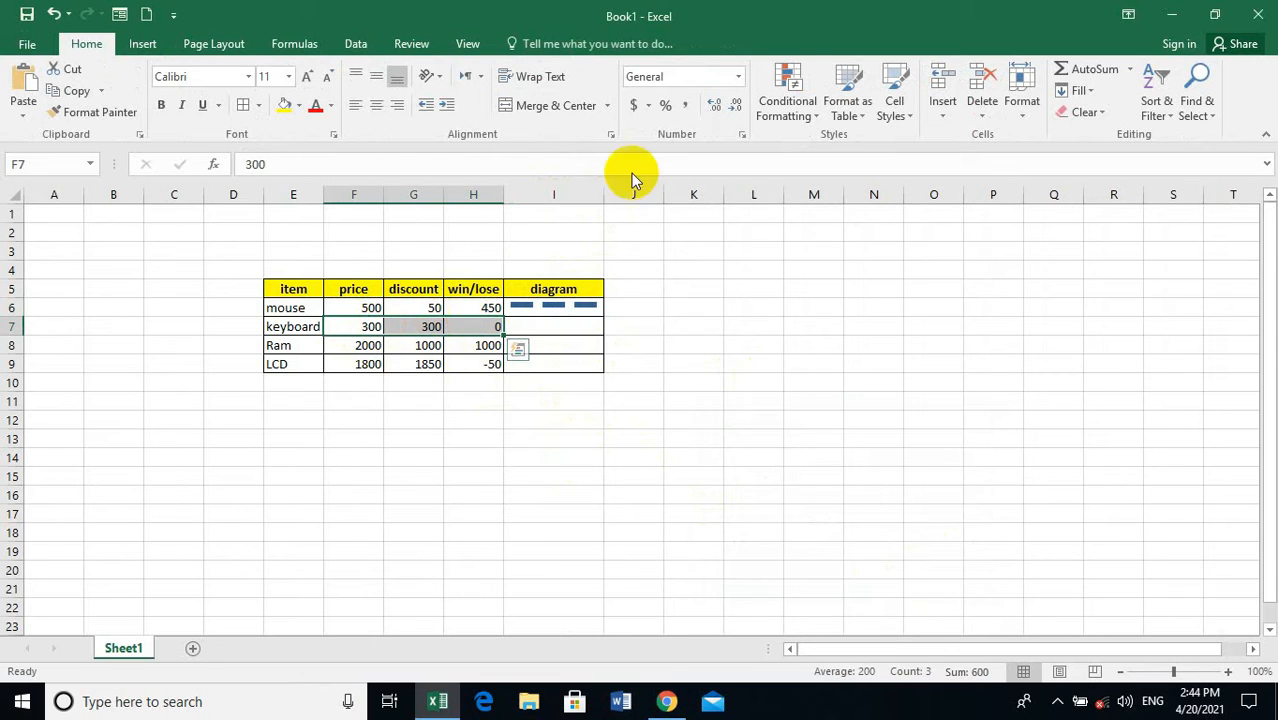
{"action": "left_click", "coordinate": [148, 44]}
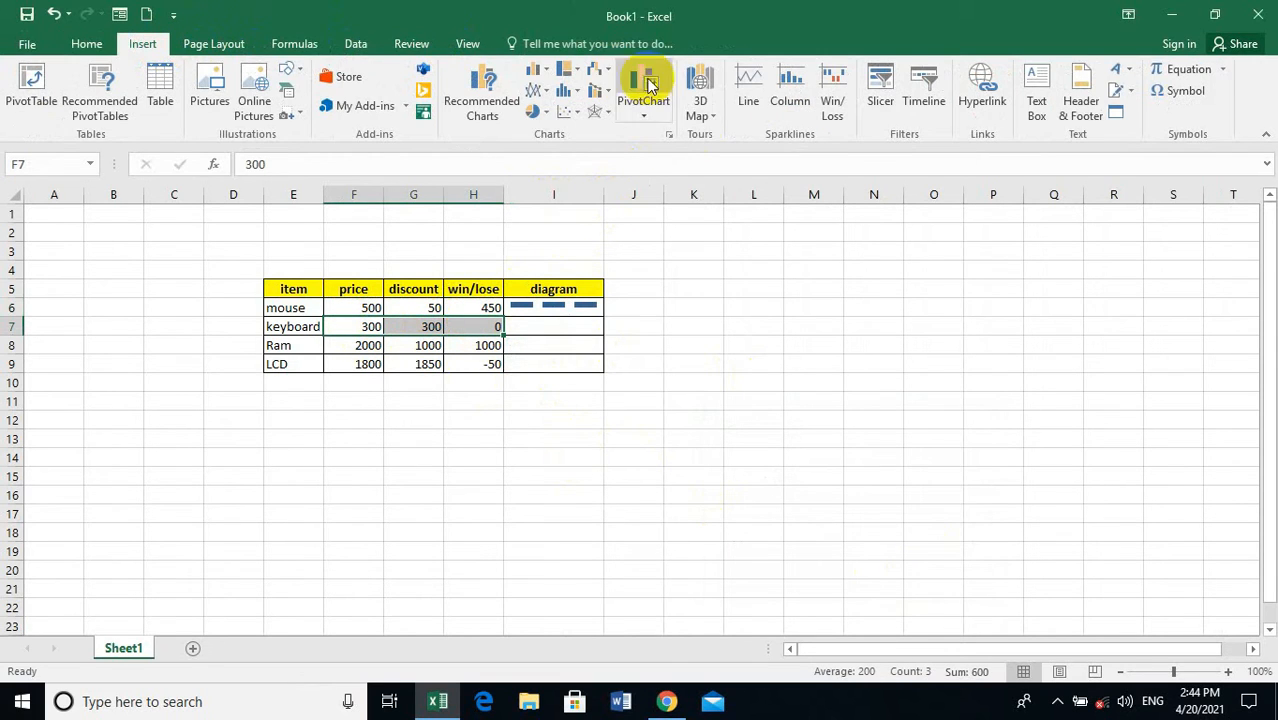
{"action": "left_click", "coordinate": [824, 90]}
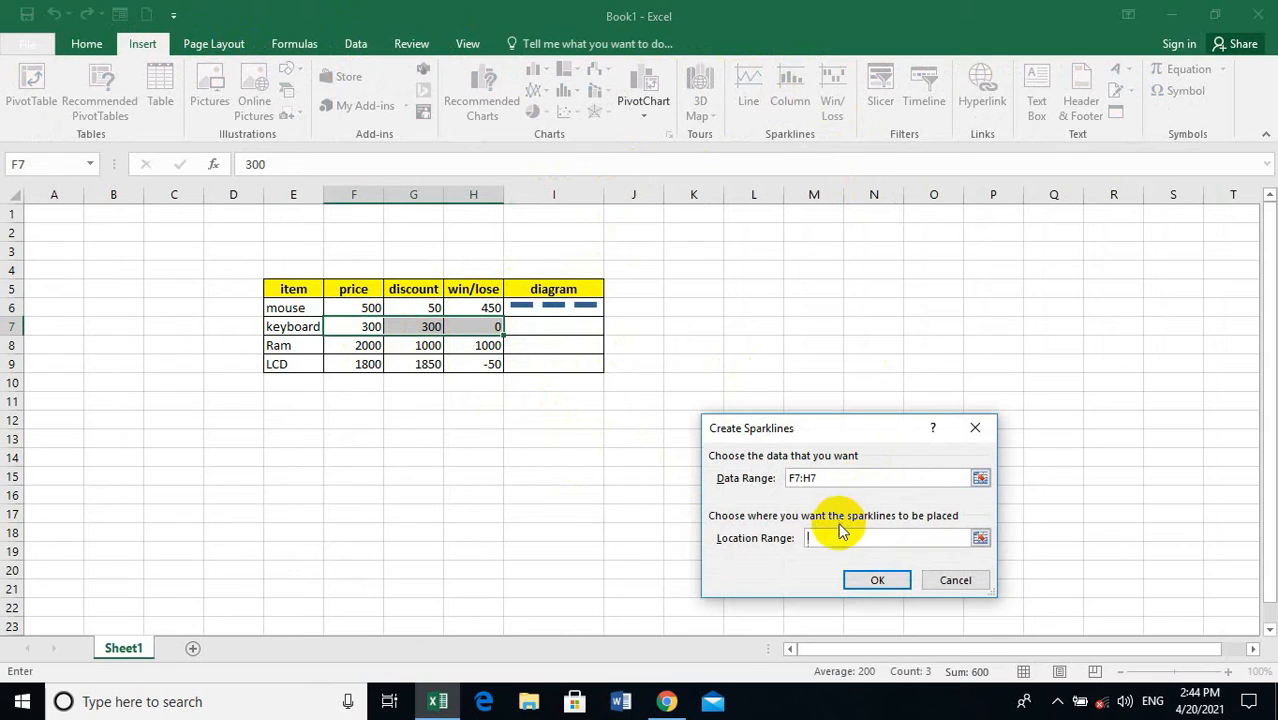
{"action": "left_click", "coordinate": [530, 330]}
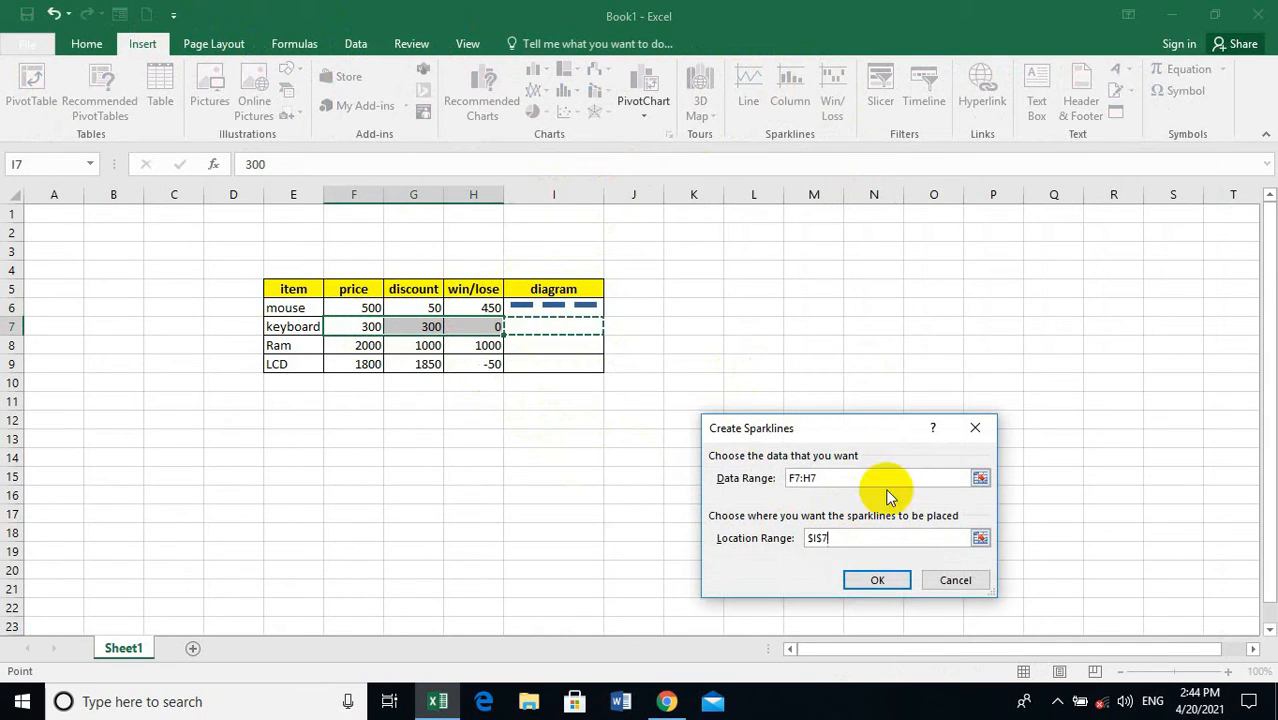
{"action": "left_click", "coordinate": [950, 578]}
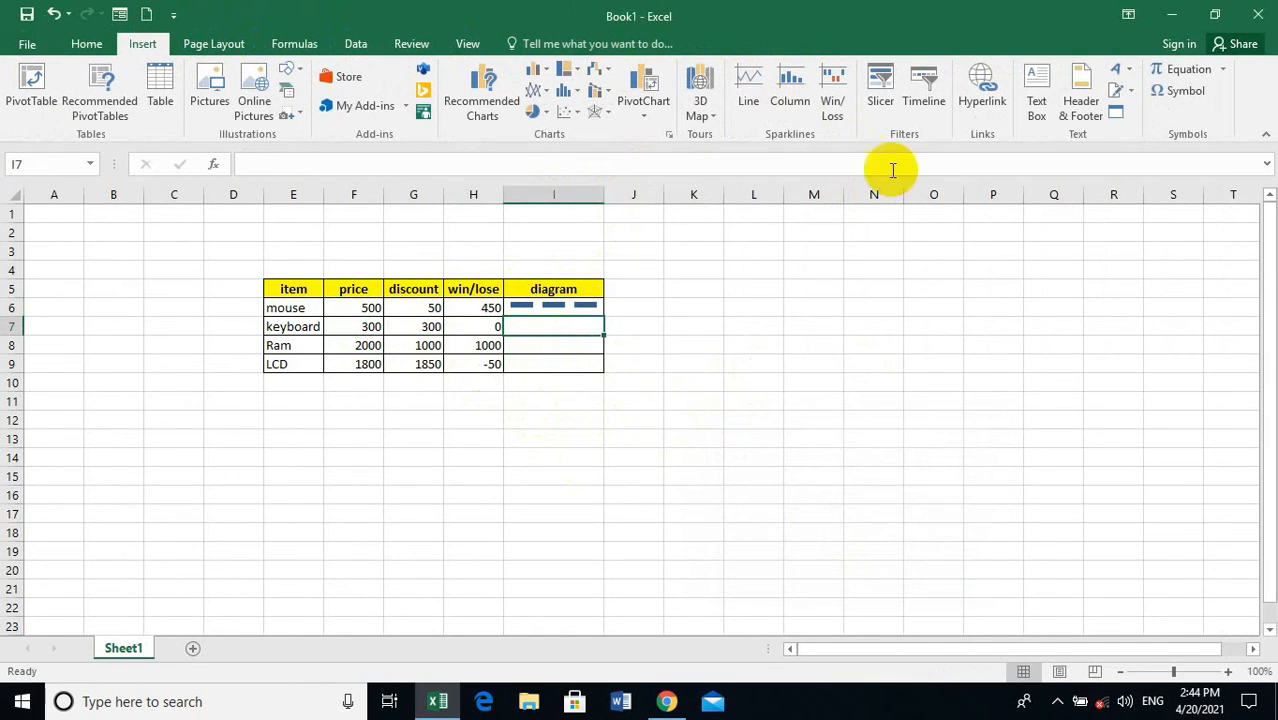
Insert a Win/Loss sparkline in the keyboard row's diagram cell I7 from the data range F7:H7.
{"action": "left_click", "coordinate": [826, 96]}
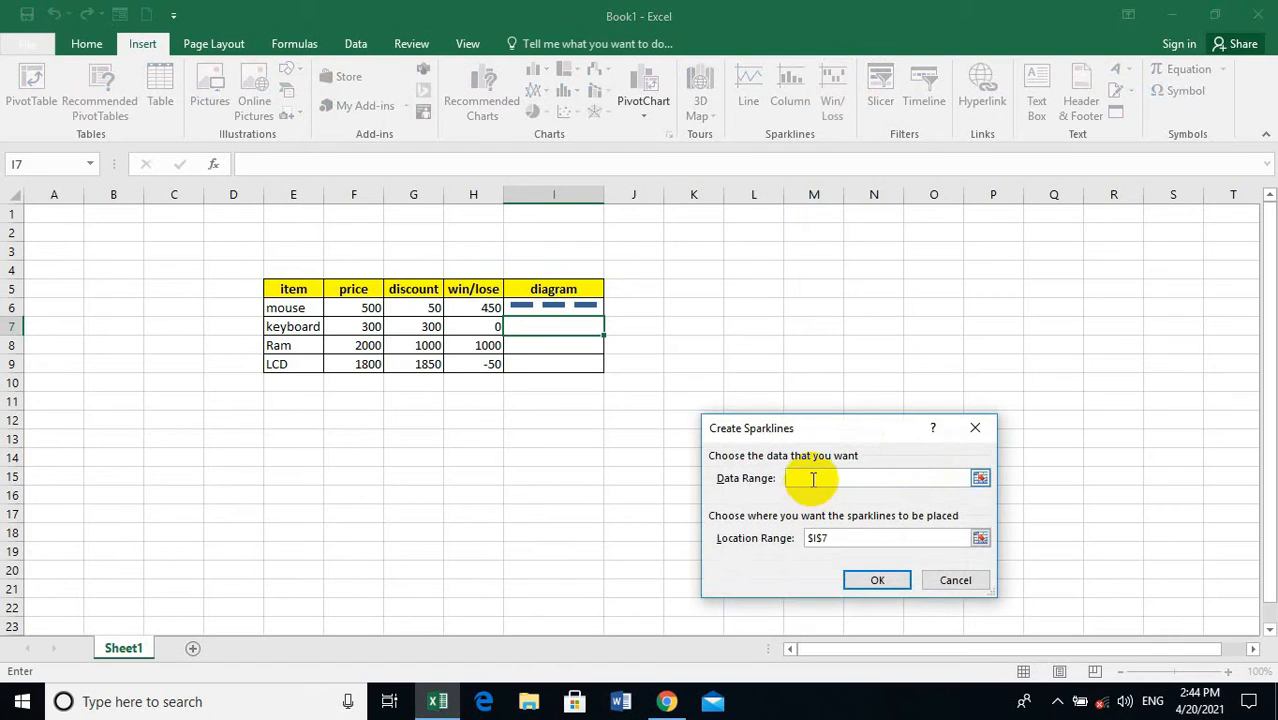
{"action": "left_click_drag", "start_coordinate": [345, 327], "coordinate": [480, 327]}
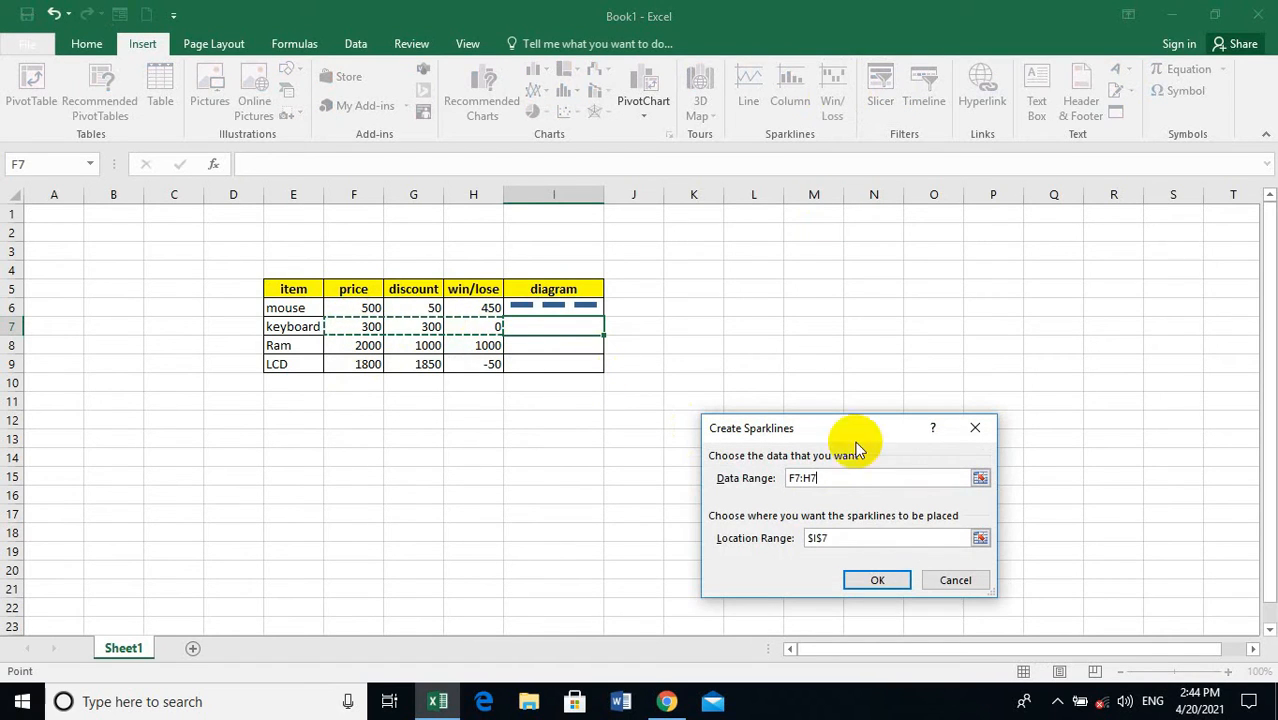
{"action": "left_click", "coordinate": [880, 581]}
{"action": "left_click", "coordinate": [757, 436]}
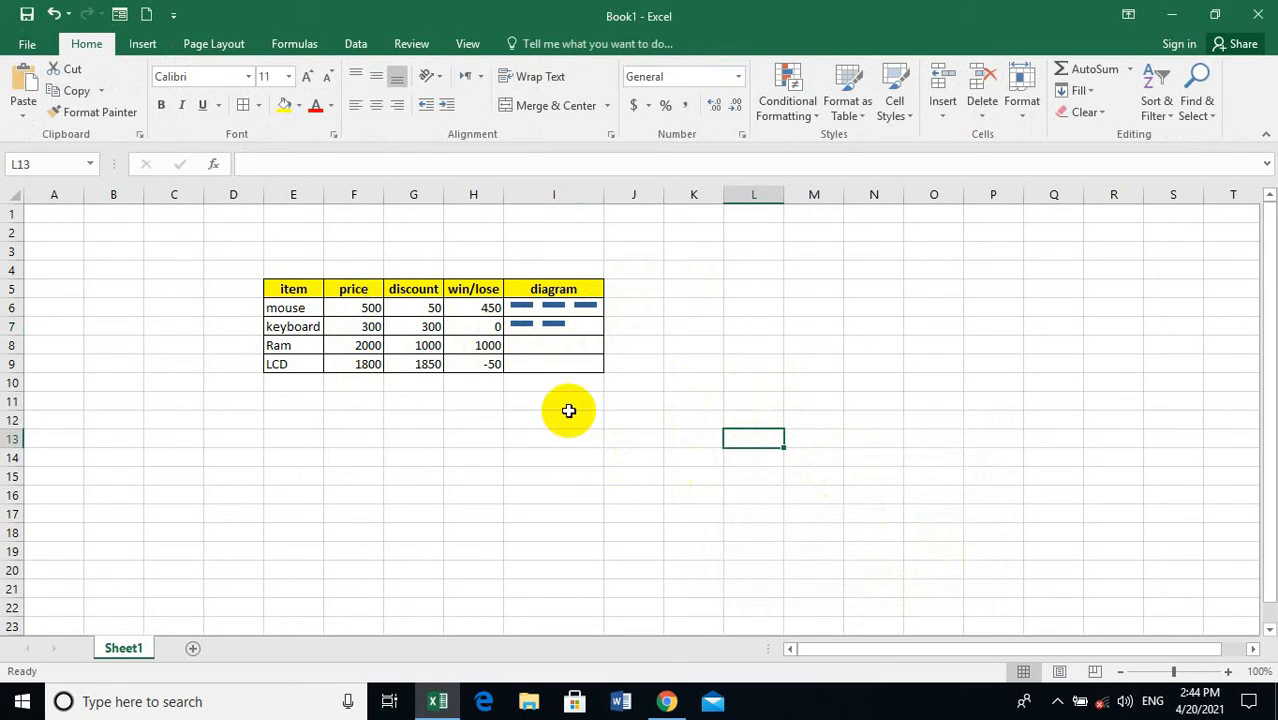
Insert a Win/Loss sparkline in the LCD row's diagram cell I9 from the data range F9:H9.
{"action": "left_click", "coordinate": [517, 364]}
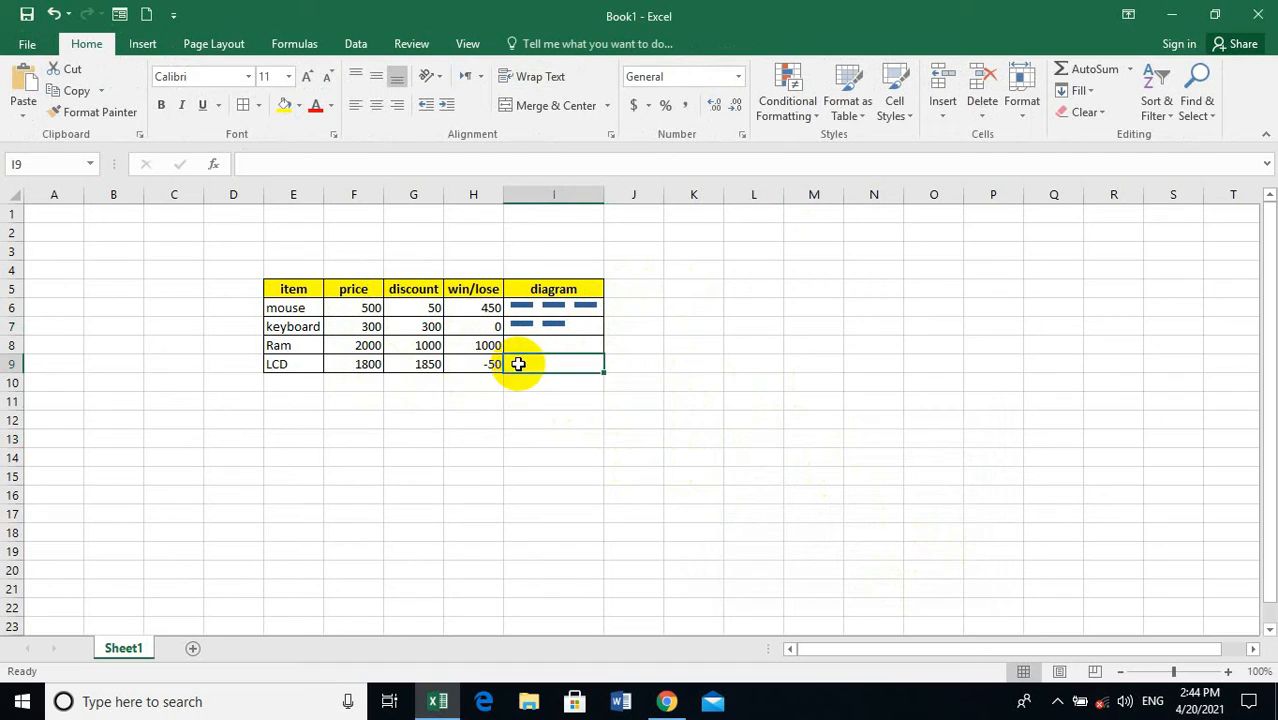
{"action": "left_click", "coordinate": [368, 364]}
{"action": "left_click", "coordinate": [535, 364]}
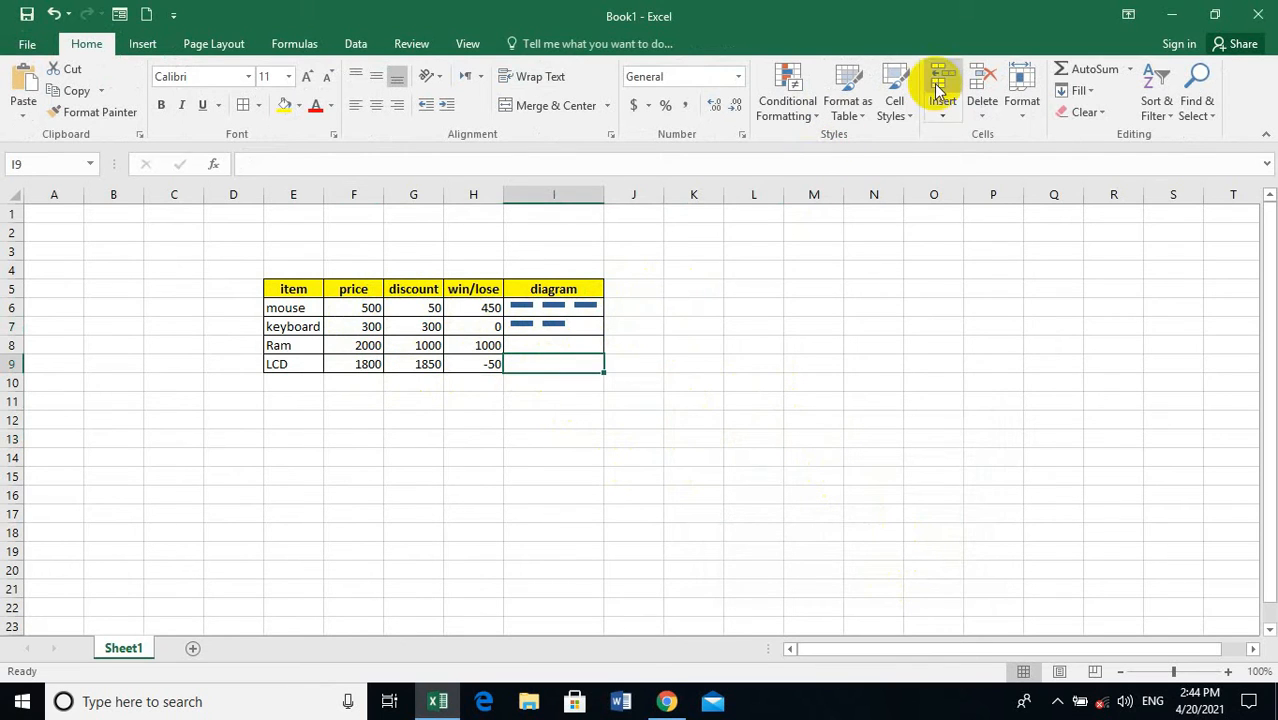
{"action": "left_click", "coordinate": [142, 44]}
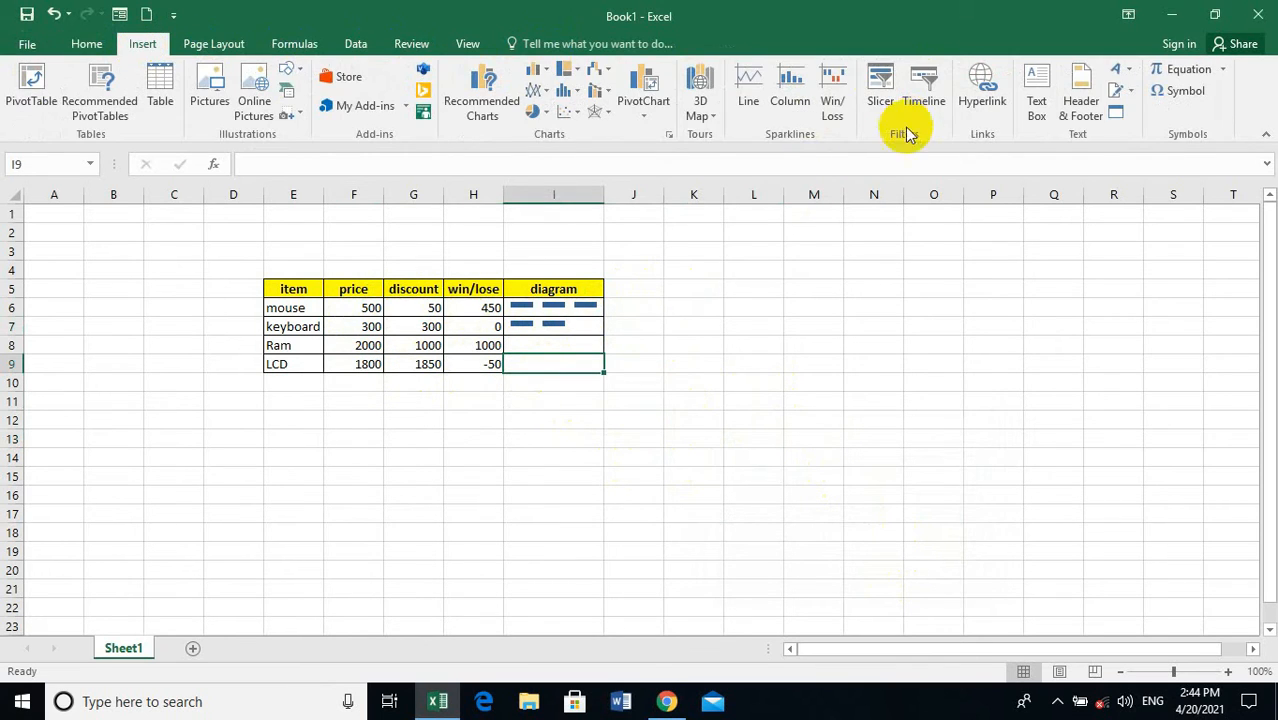
{"action": "left_click", "coordinate": [832, 90]}
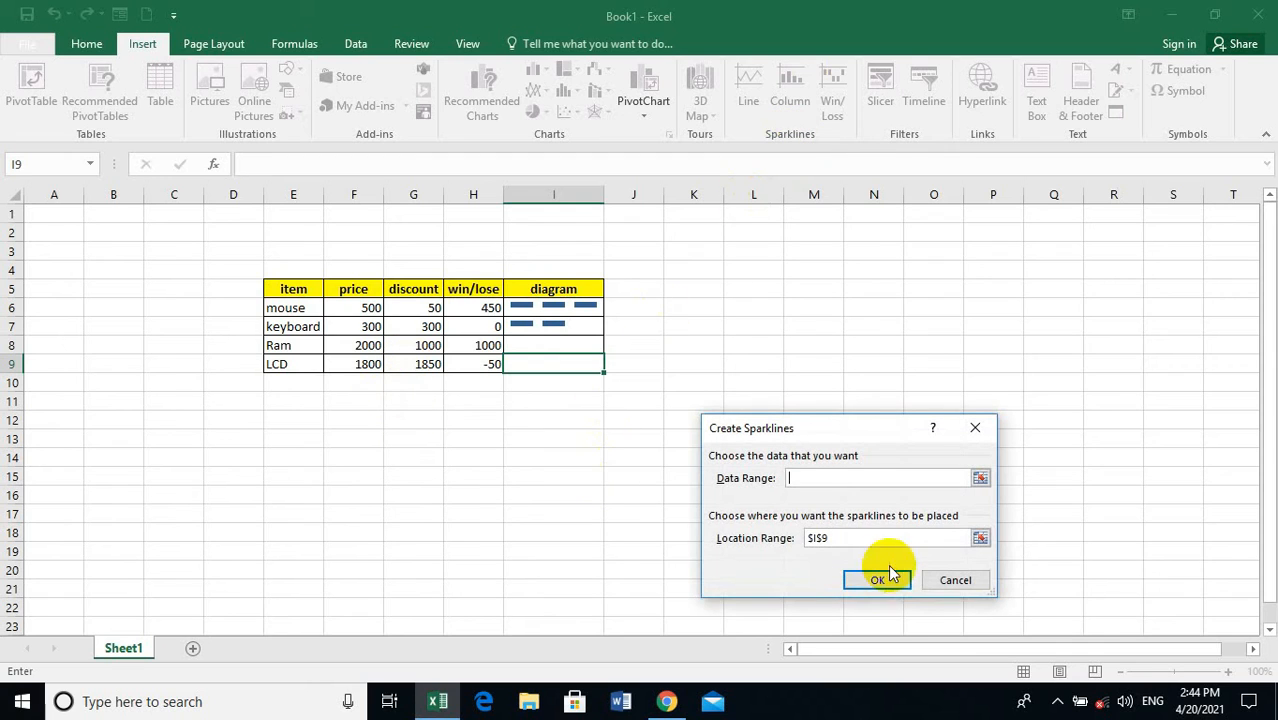
{"action": "left_click_drag", "start_coordinate": [350, 365], "coordinate": [473, 365]}
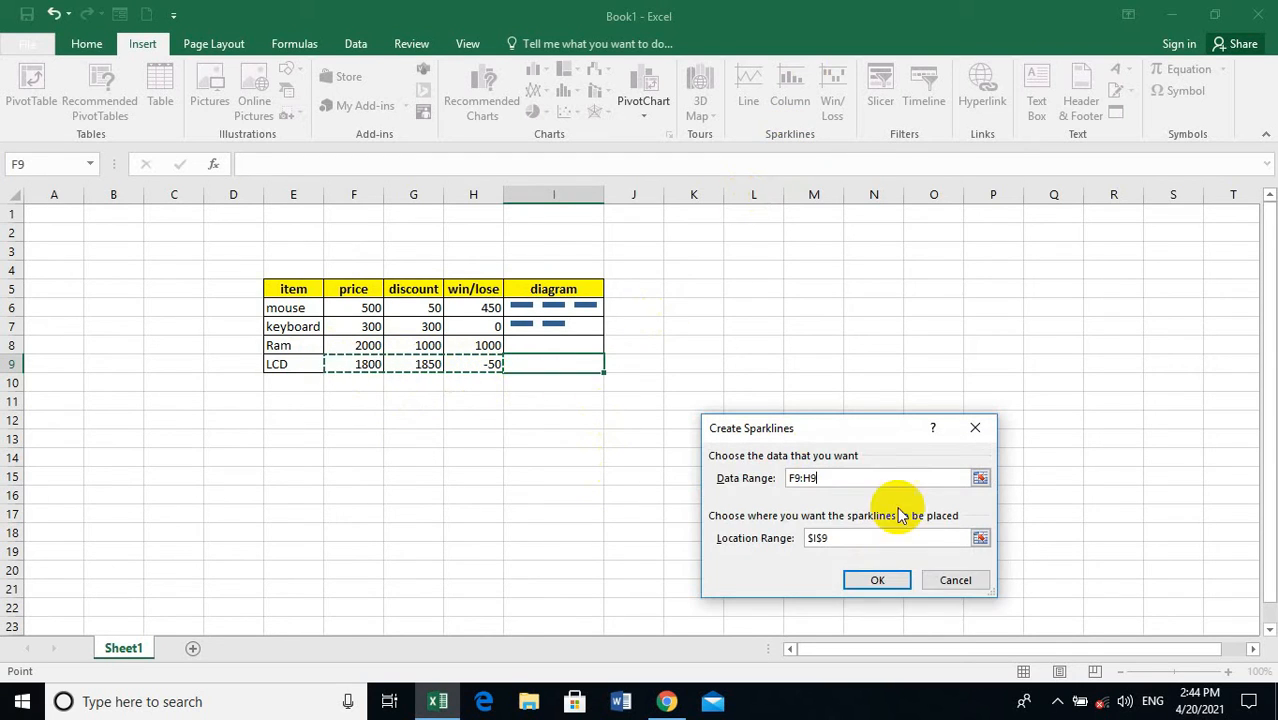
{"action": "left_click", "coordinate": [884, 581]}
{"action": "left_click", "coordinate": [564, 397]}
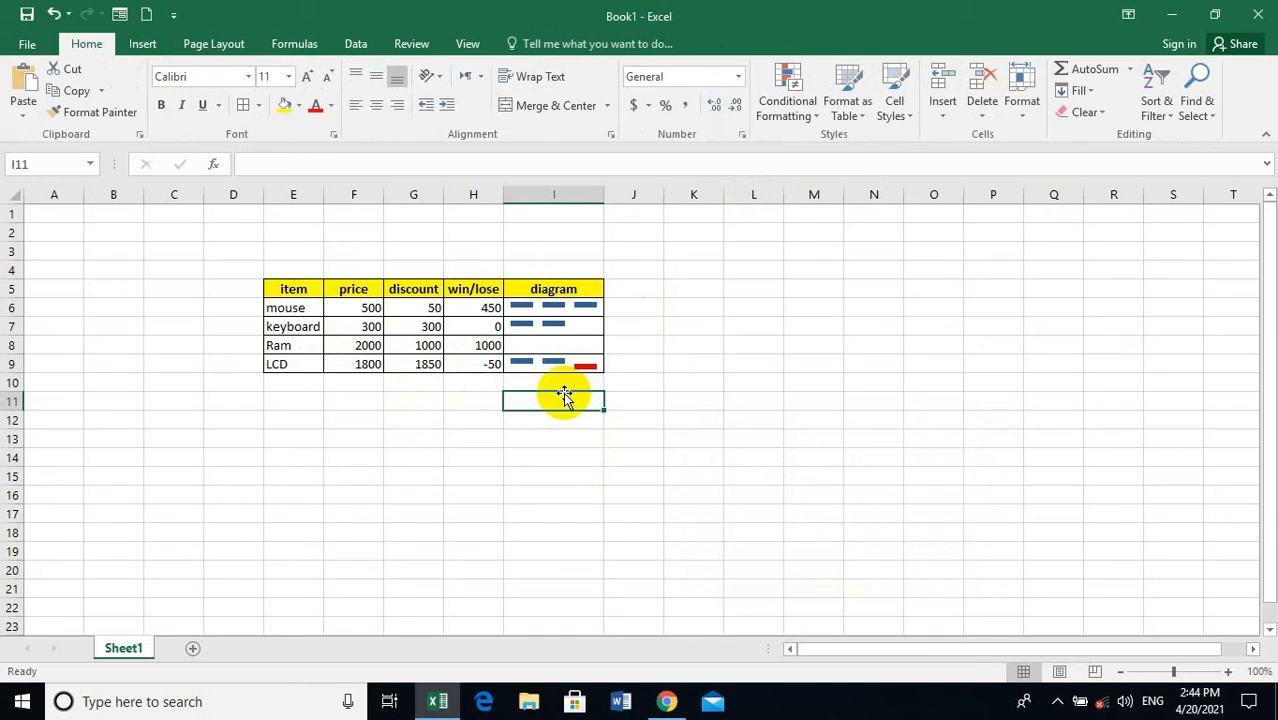
Insert a Line sparkline in the Ram row's diagram cell I8 from the data range F8:H8.
{"action": "scroll", "coordinate": [580, 375], "scroll_direction": "up", "scroll_amount": 2}
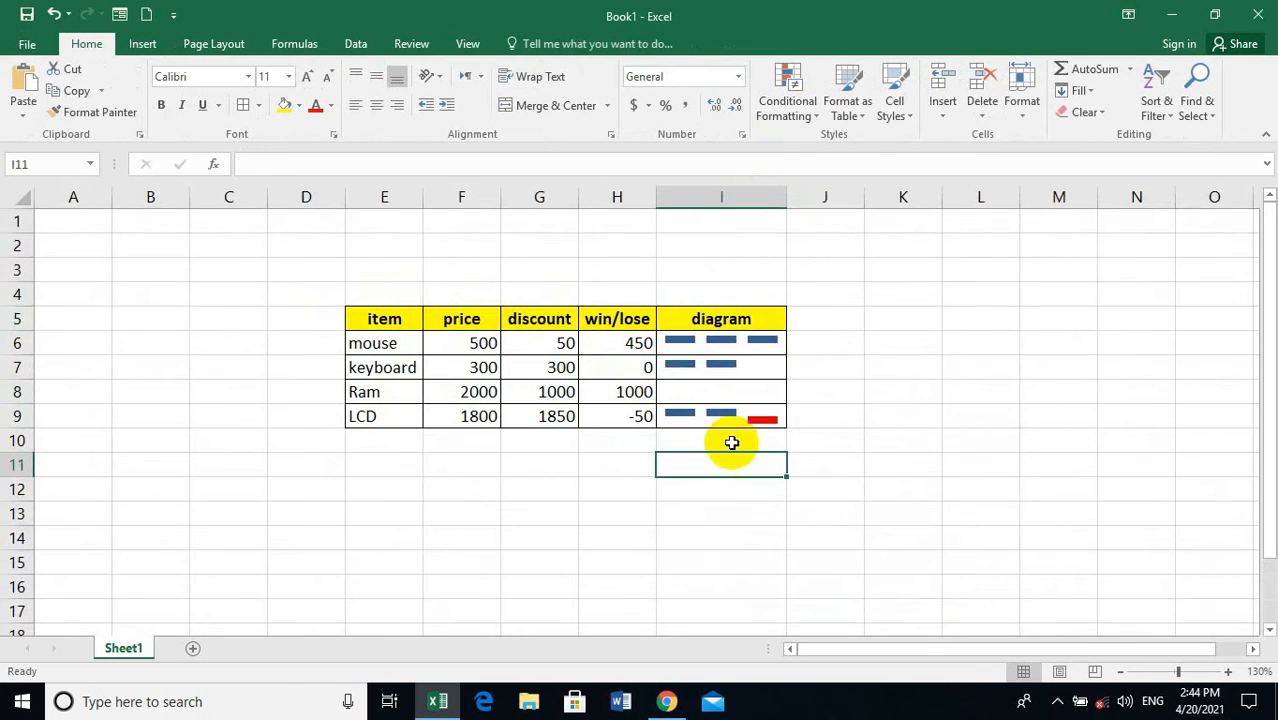
{"action": "left_click", "coordinate": [850, 465]}
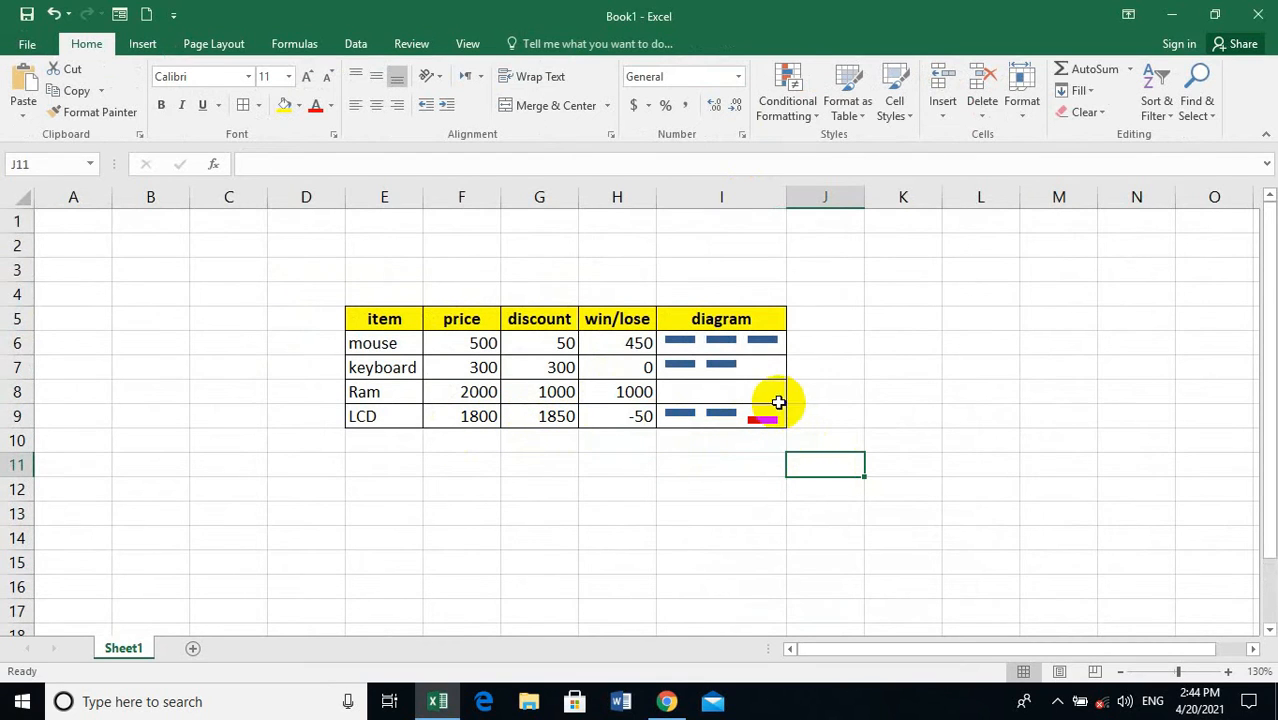
{"action": "left_click", "coordinate": [736, 410]}
{"action": "left_click", "coordinate": [736, 394]}
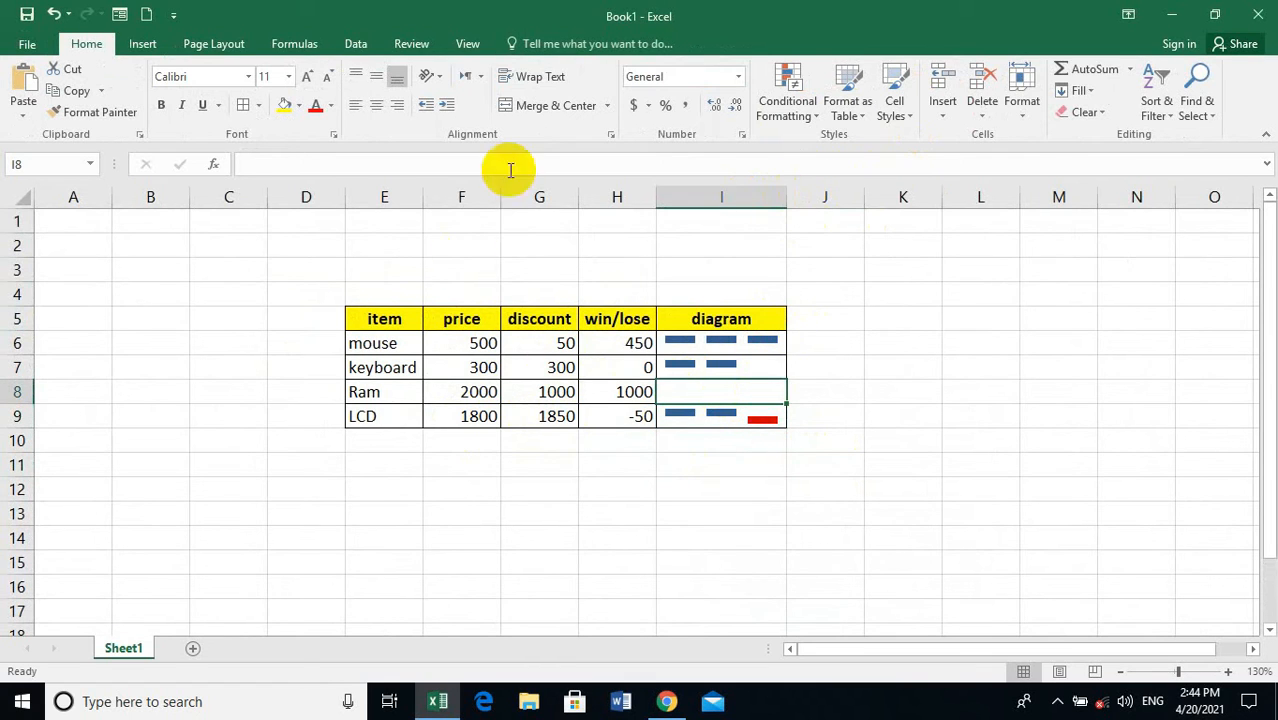
{"action": "left_click", "coordinate": [148, 44]}
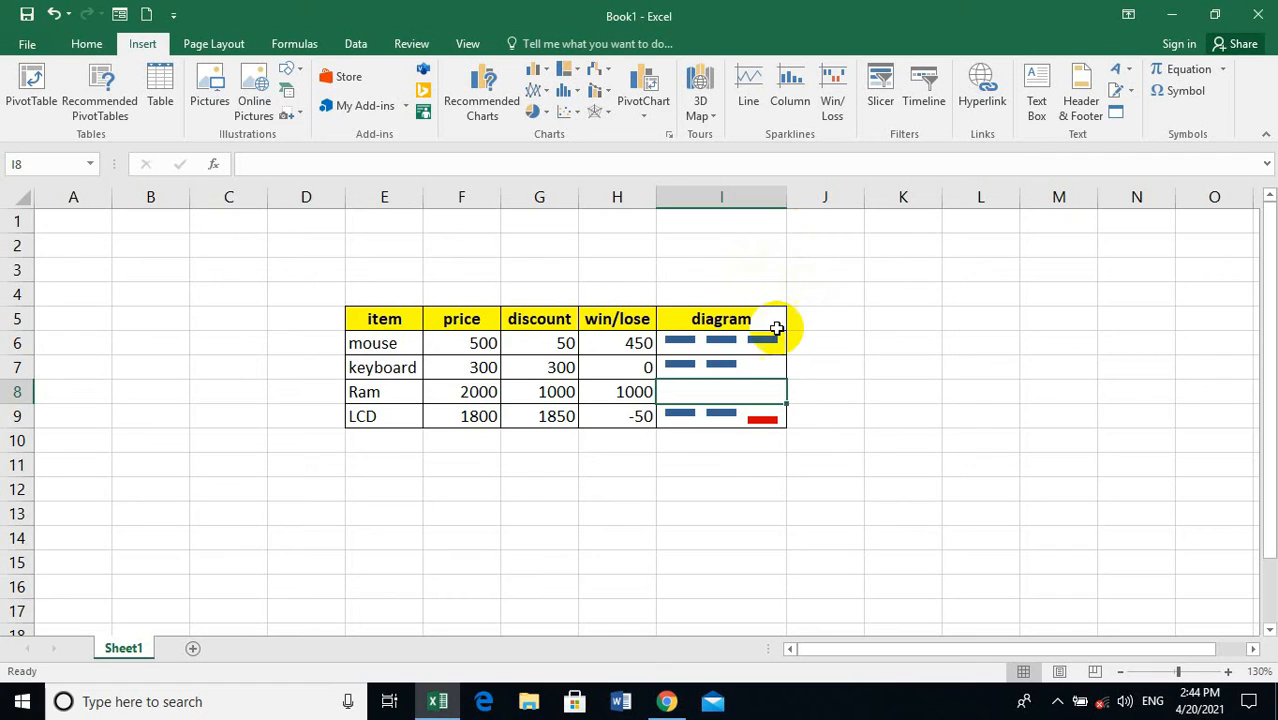
{"action": "left_click", "coordinate": [750, 90]}
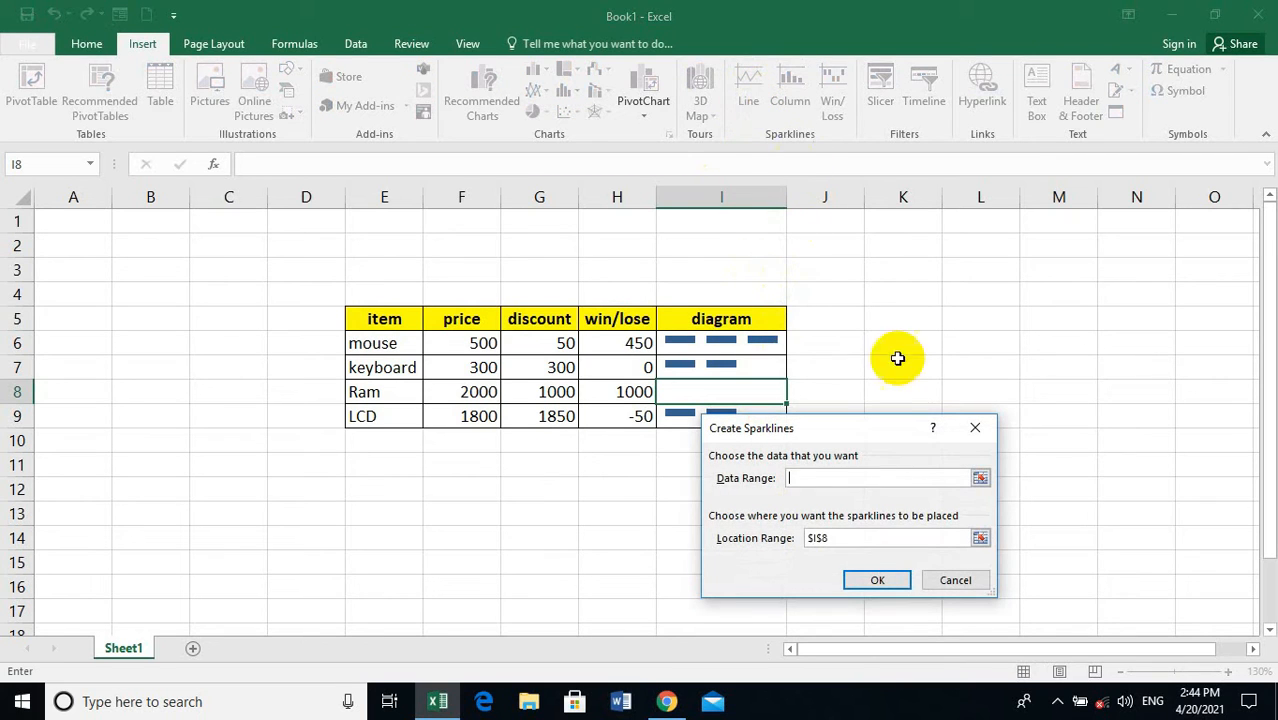
{"action": "left_click_drag", "start_coordinate": [476, 392], "coordinate": [598, 392]}
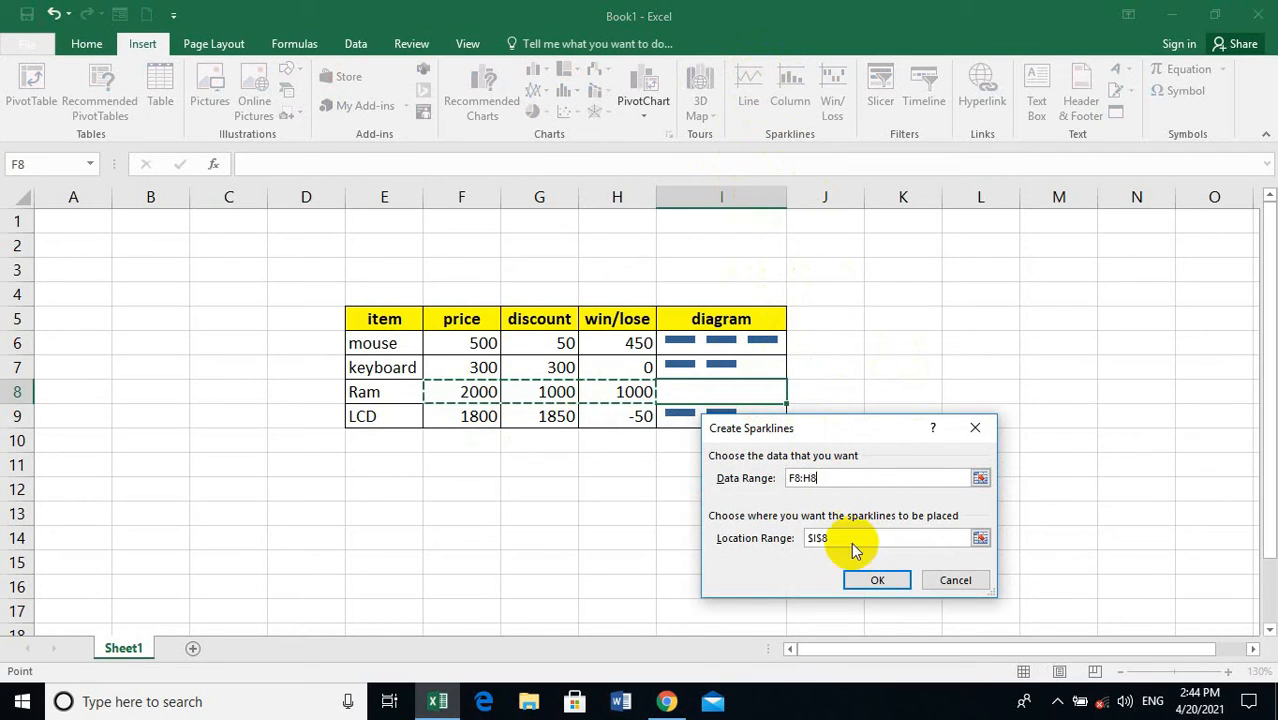
{"action": "left_click", "coordinate": [866, 582]}
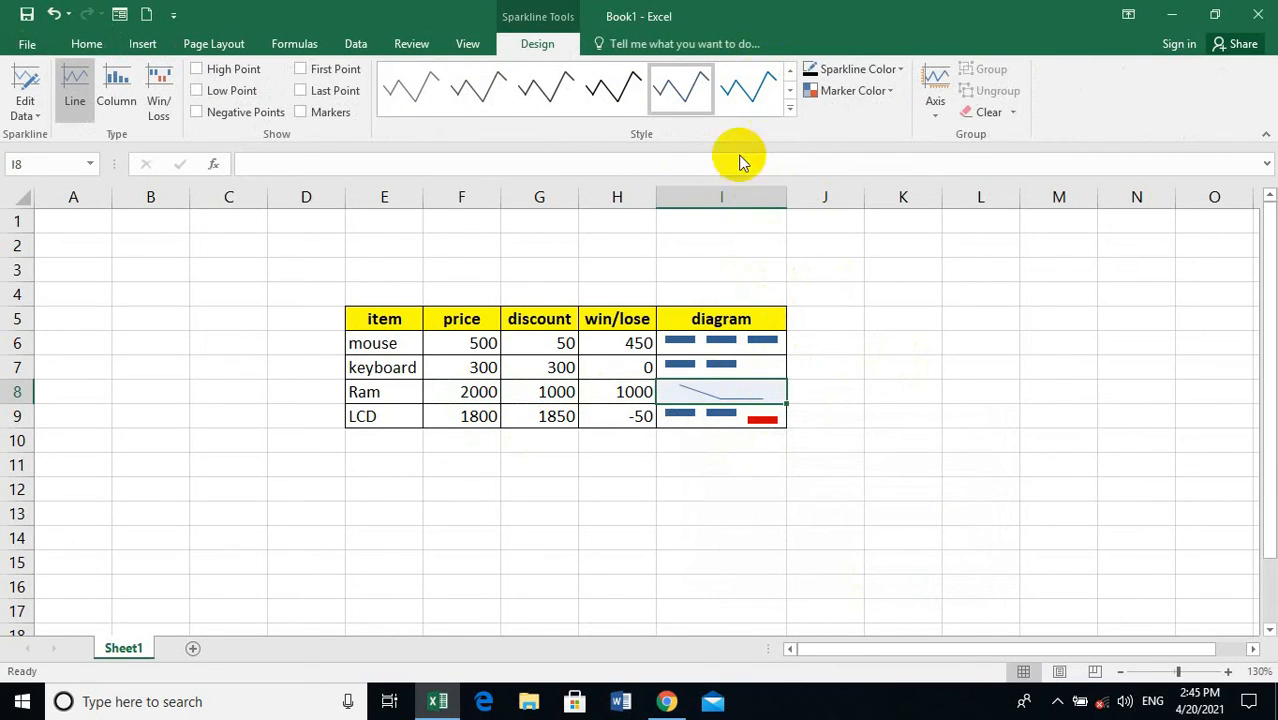
Apply a green sparkline style to the line sparkline in the Ram row.
{"action": "left_click", "coordinate": [790, 108]}
{"action": "left_click", "coordinate": [613, 346]}
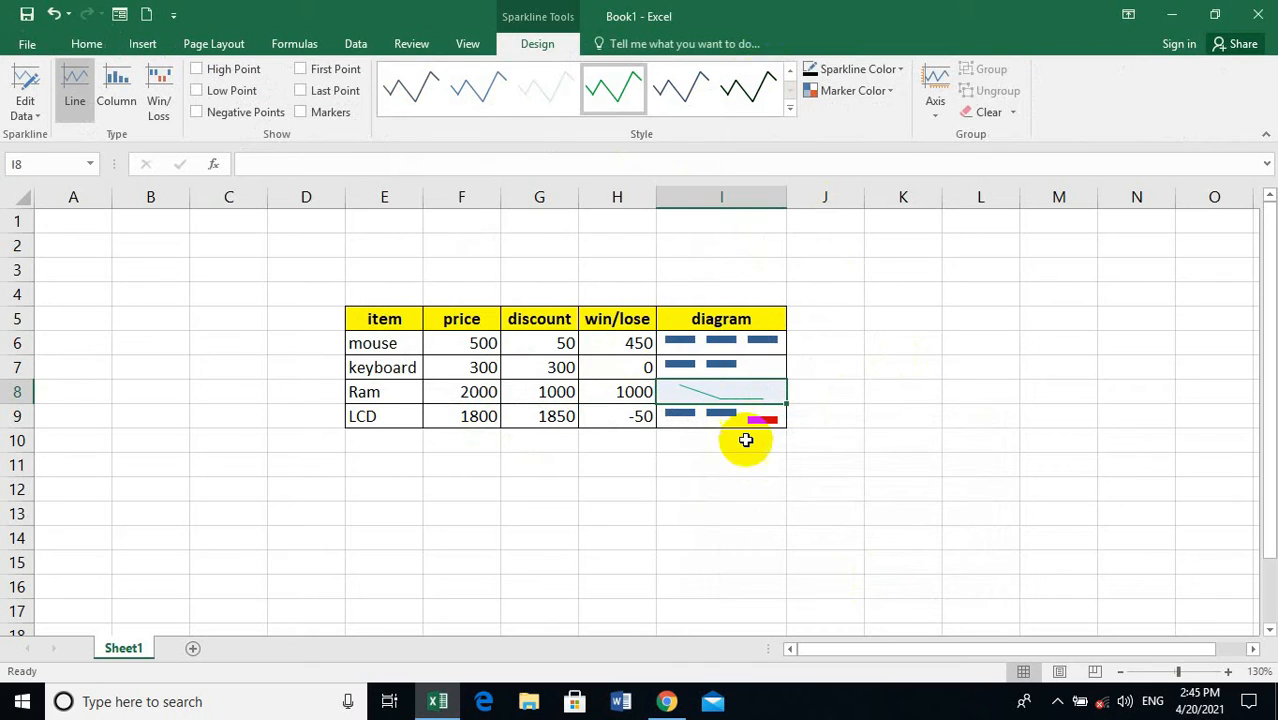
{"action": "left_click", "coordinate": [893, 405]}
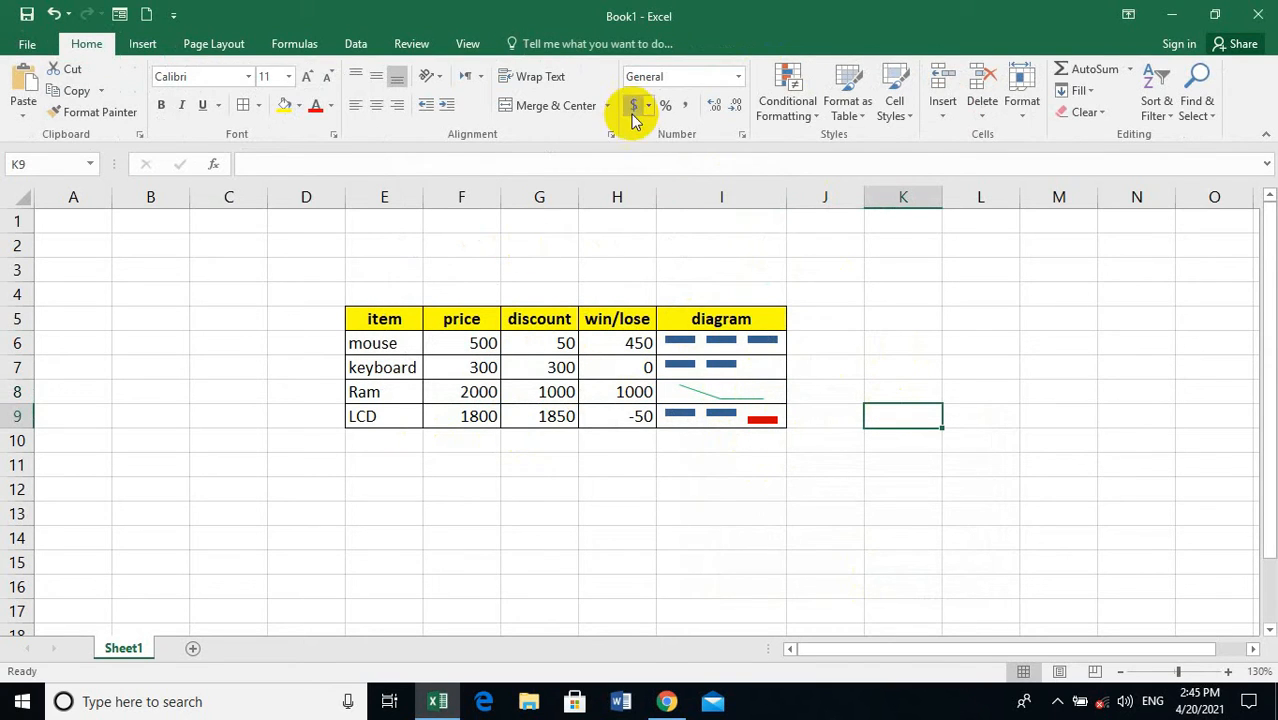
{"action": "left_click", "coordinate": [141, 43]}
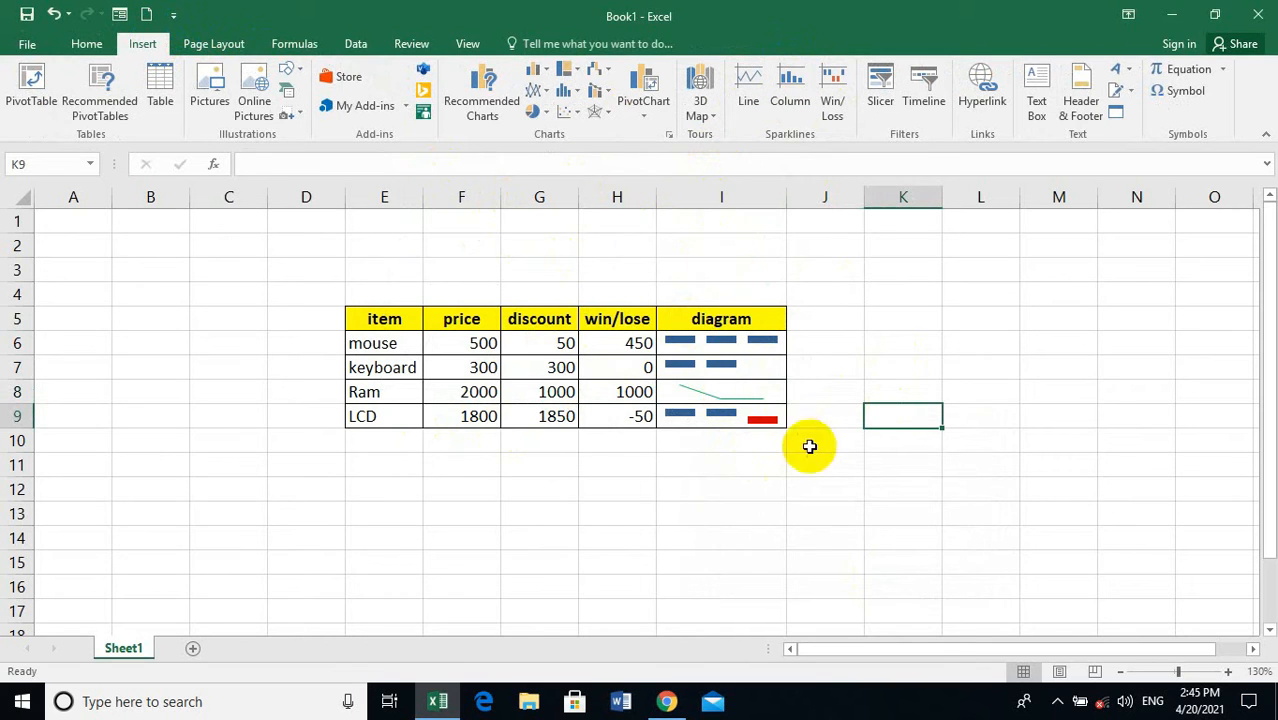
{"action": "scroll", "coordinate": [563, 491], "scroll_direction": "down", "scroll_amount": 1}
{"action": "scroll", "coordinate": [640, 460], "scroll_direction": "up", "scroll_amount": 1}
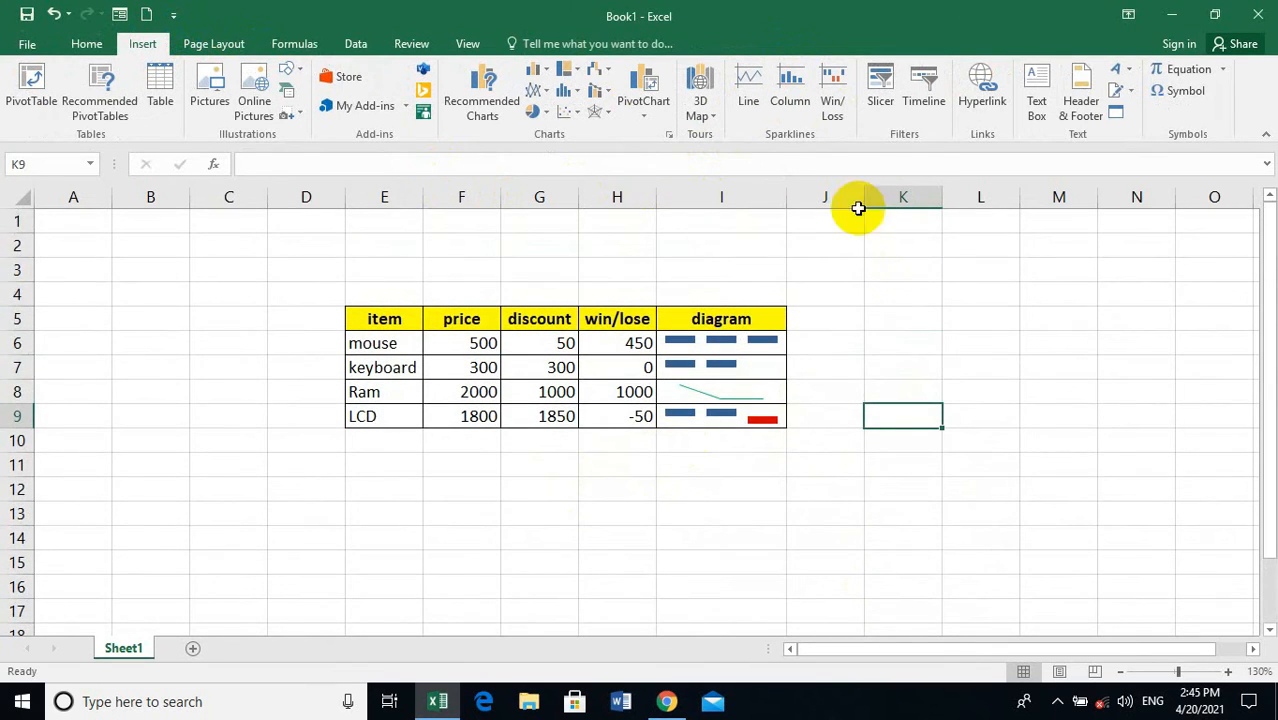
{"action": "left_click", "coordinate": [872, 362]}
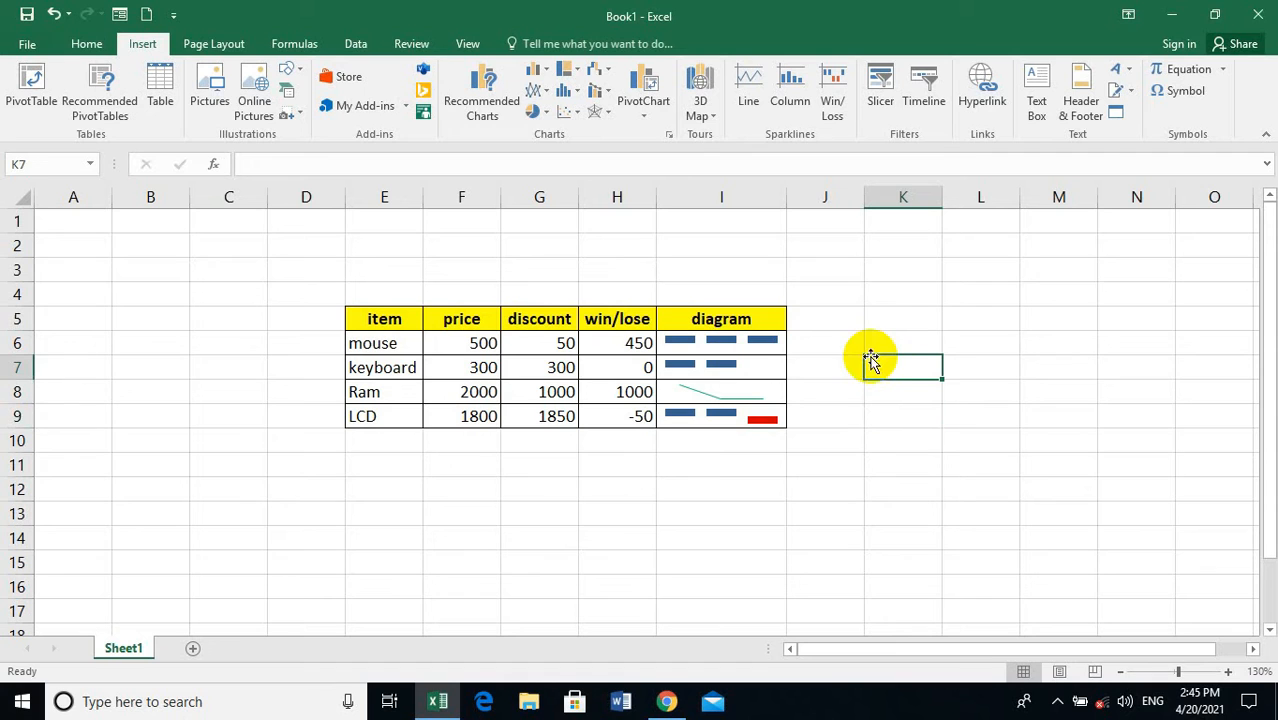
{"action": "left_click", "coordinate": [886, 86]}
{"action": "left_click", "coordinate": [756, 334]}
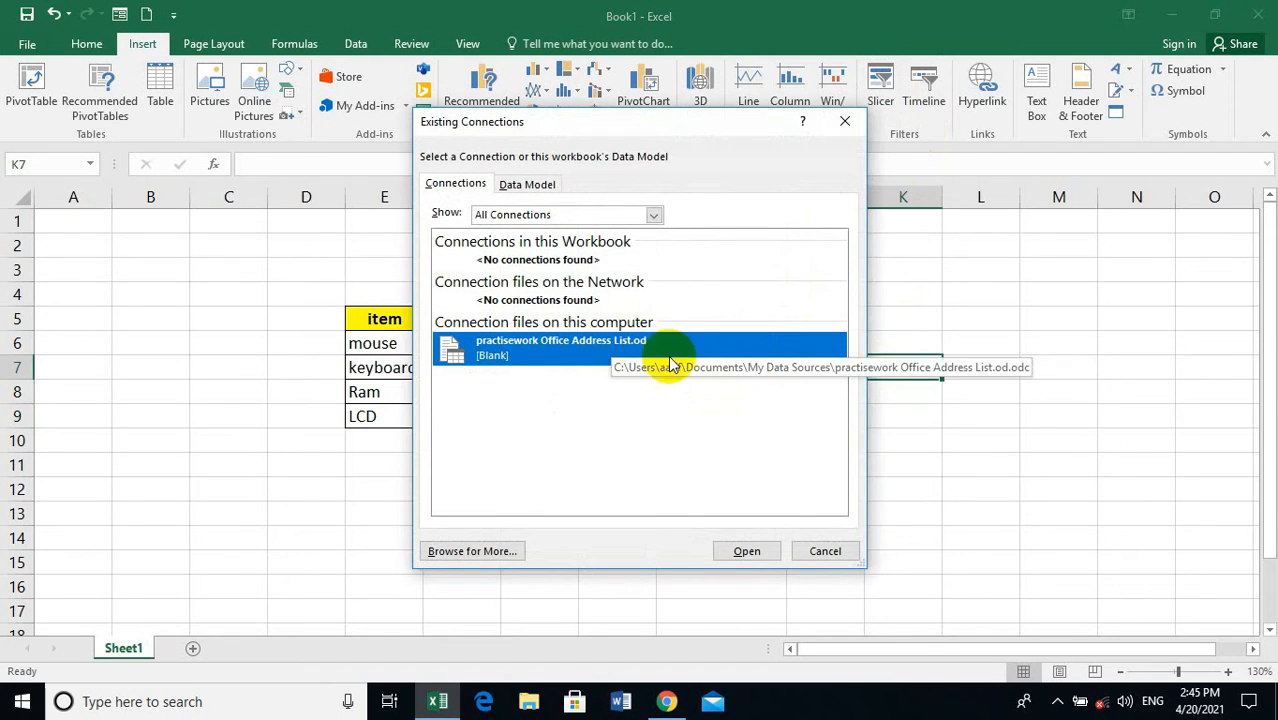
{"action": "left_click", "coordinate": [828, 551]}
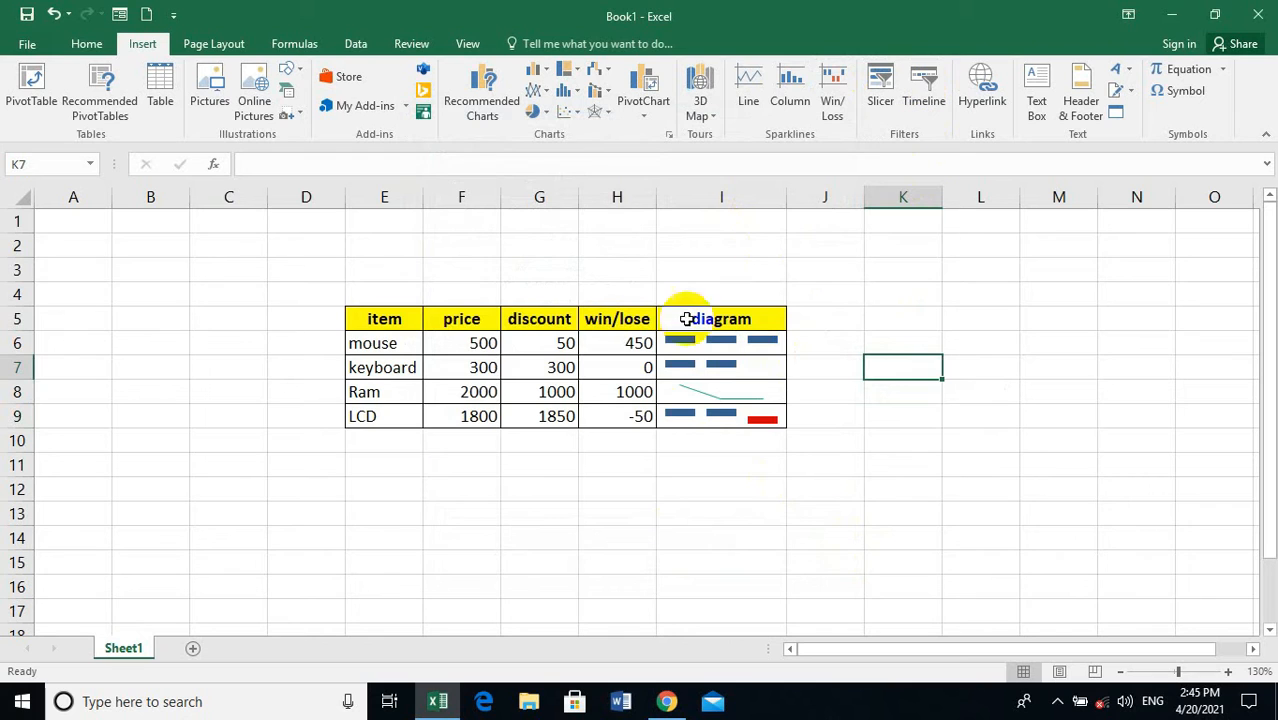
Convert the item data range E5:I9 into a table with headers.
{"action": "left_click_drag", "start_coordinate": [395, 322], "coordinate": [700, 412]}
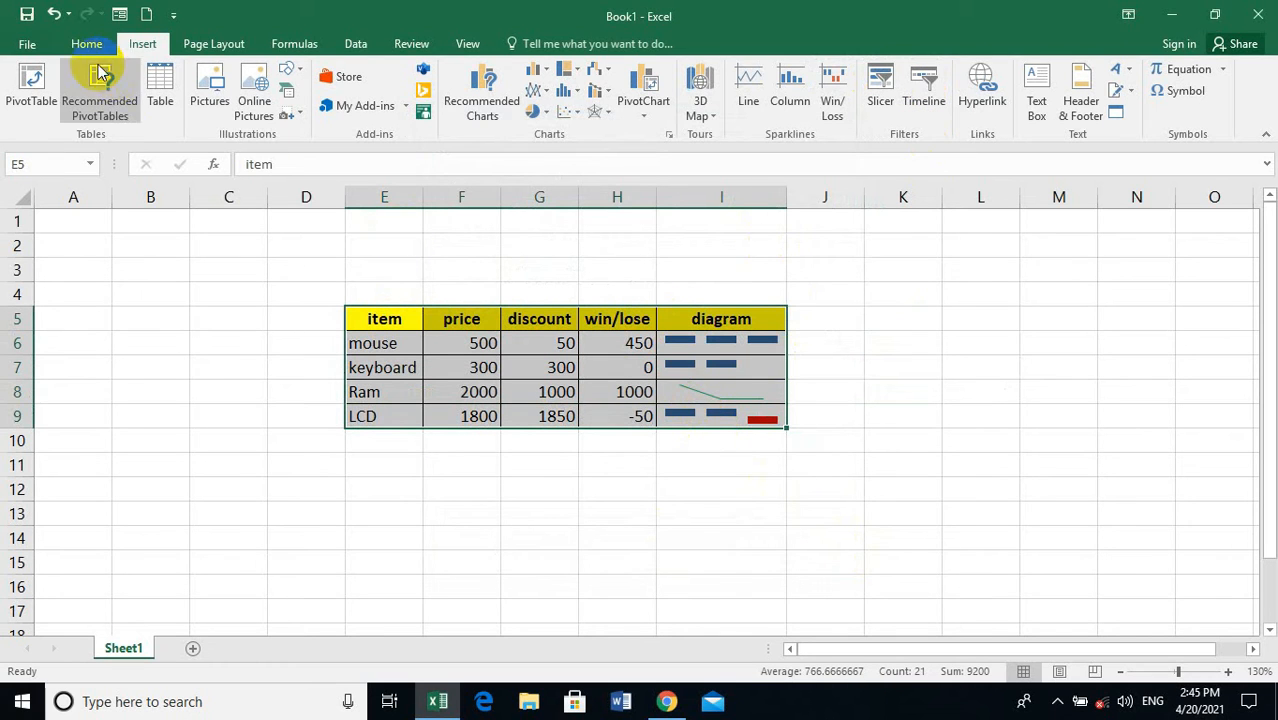
{"action": "left_click", "coordinate": [166, 90]}
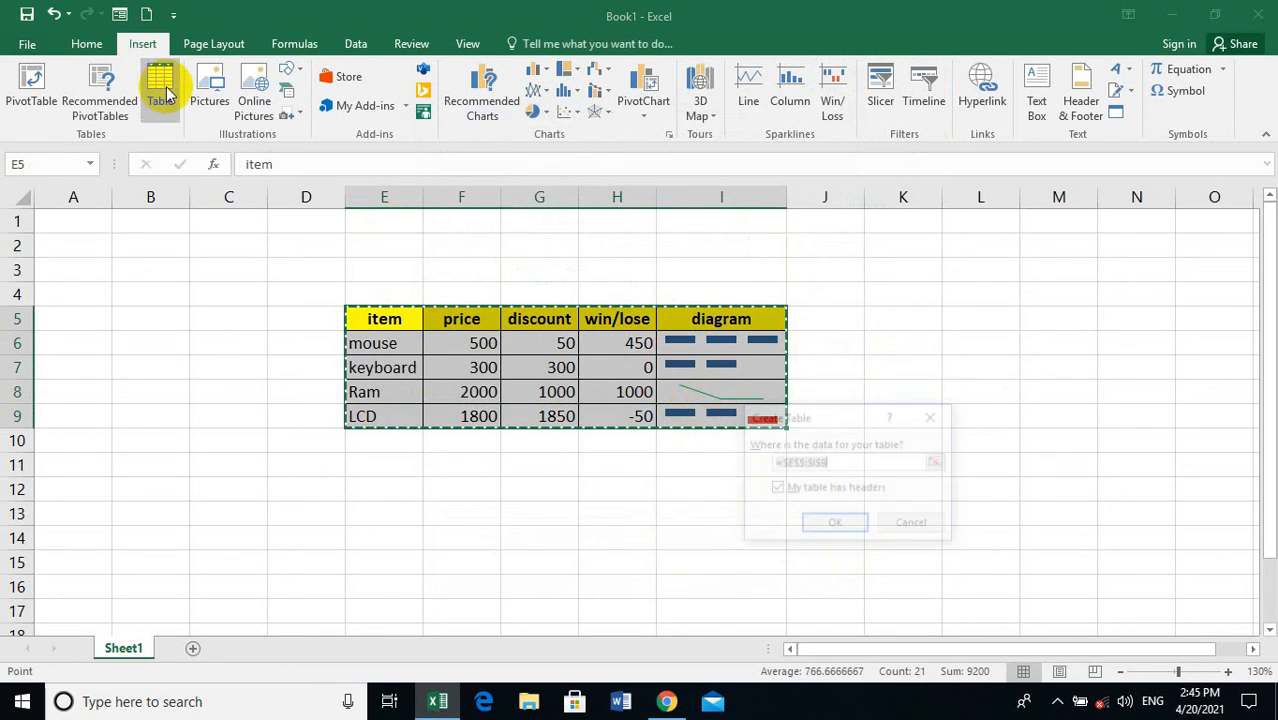
{"action": "left_click", "coordinate": [835, 527]}
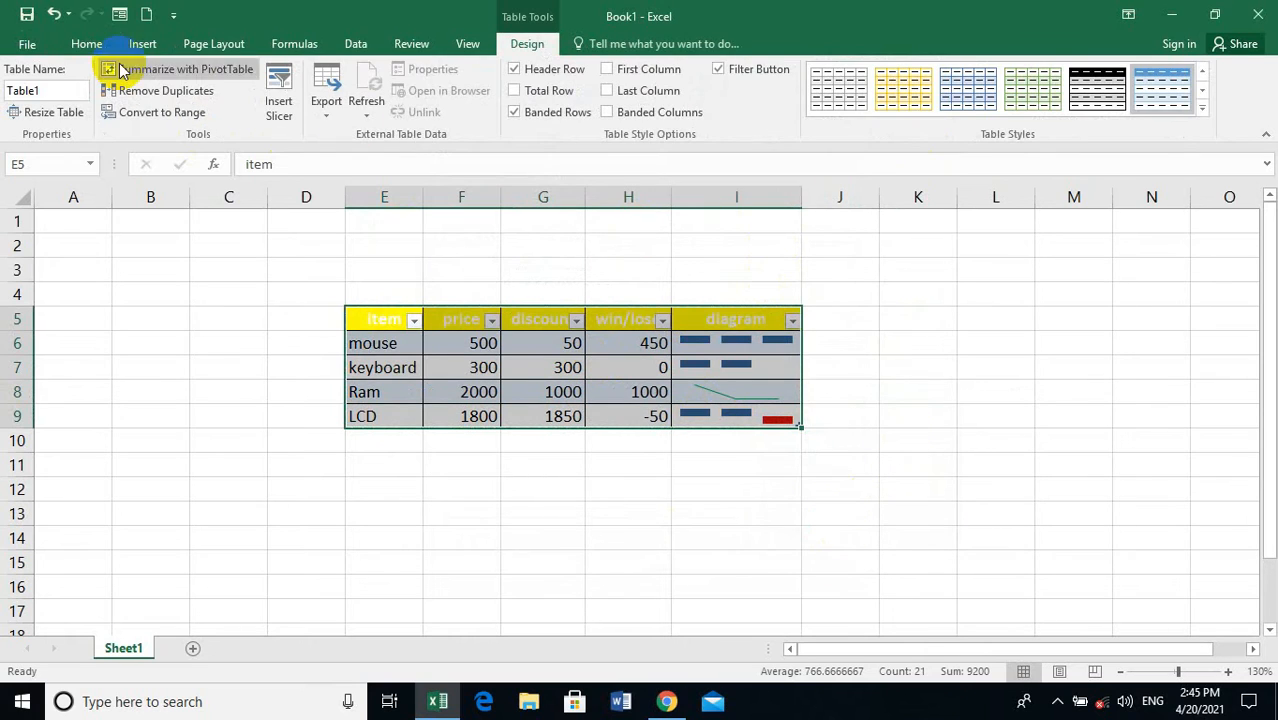
Insert a slicer for the item field and place it beside the table, next to the diagram column.
{"action": "left_click", "coordinate": [143, 44]}
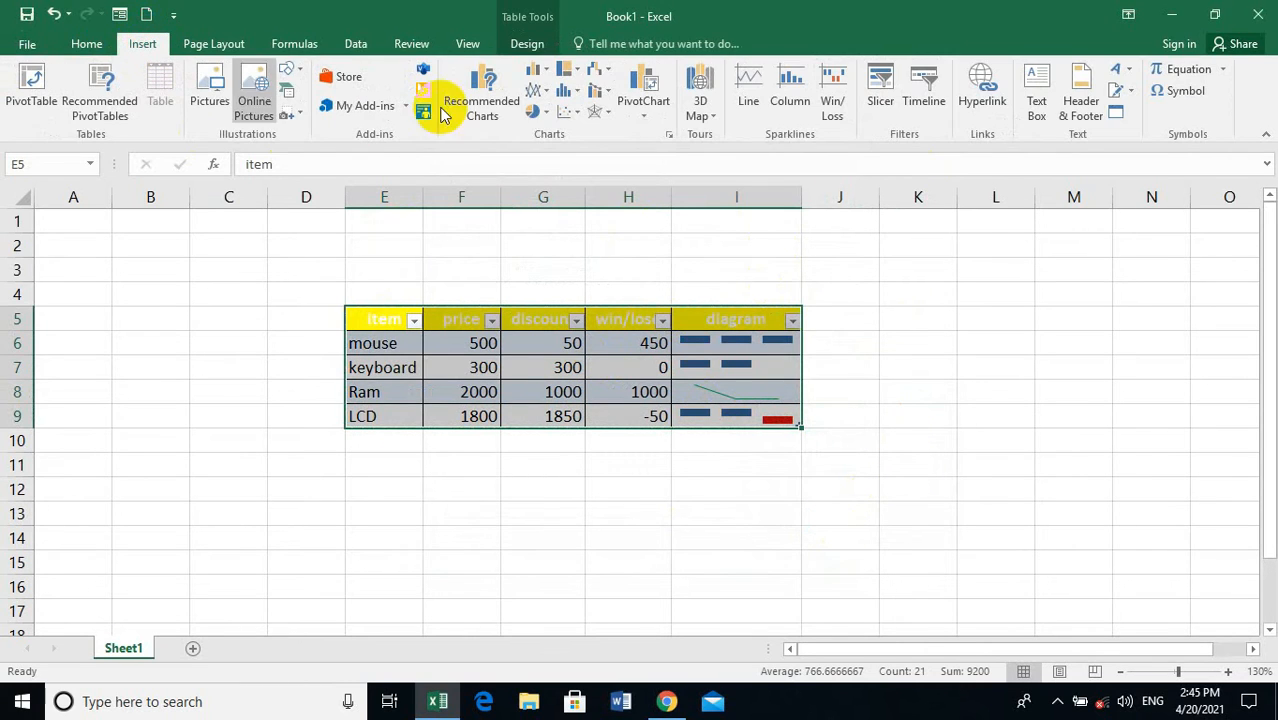
{"action": "left_click", "coordinate": [880, 85]}
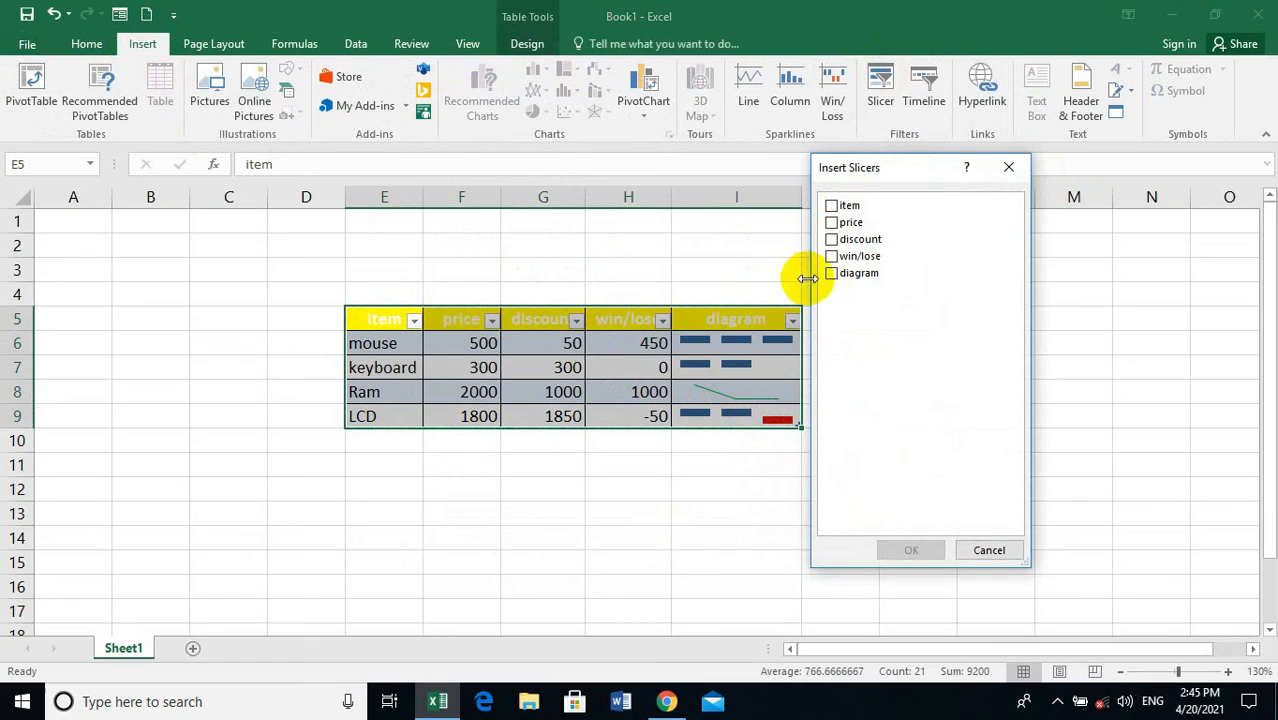
{"action": "left_click", "coordinate": [832, 206]}
{"action": "left_click", "coordinate": [905, 550]}
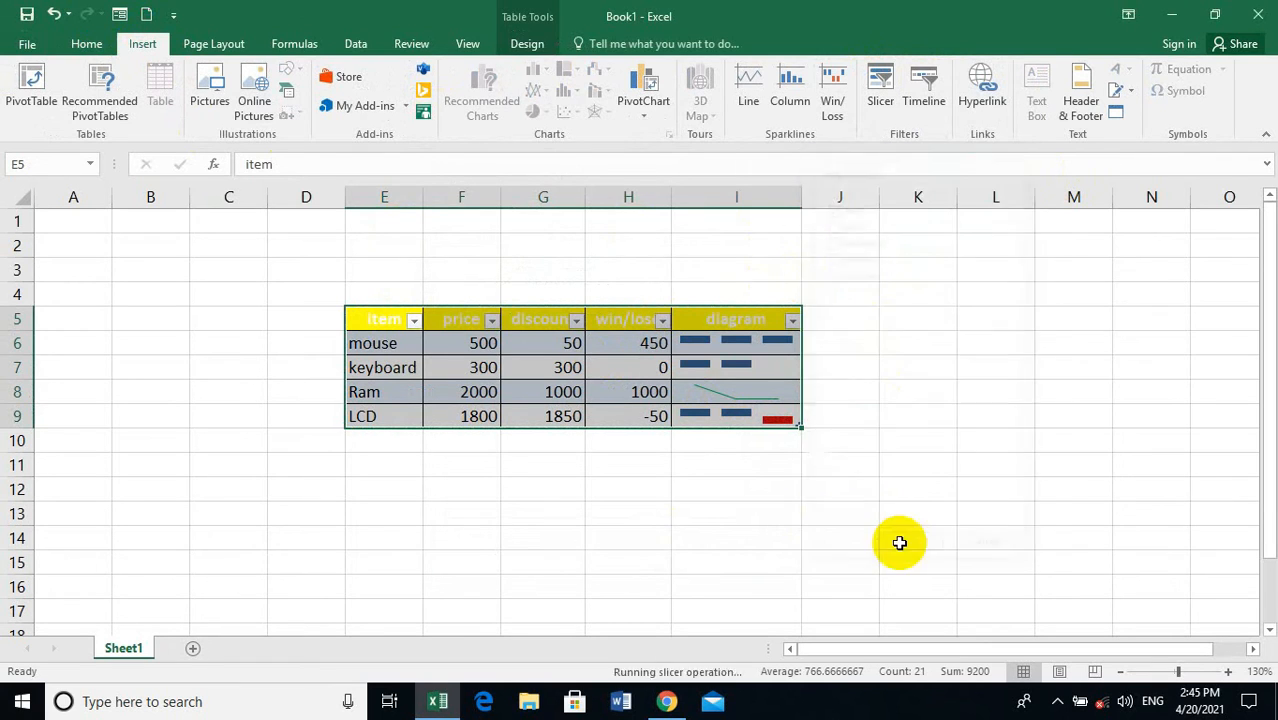
{"action": "left_click_drag", "start_coordinate": [665, 277], "coordinate": [961, 278]}
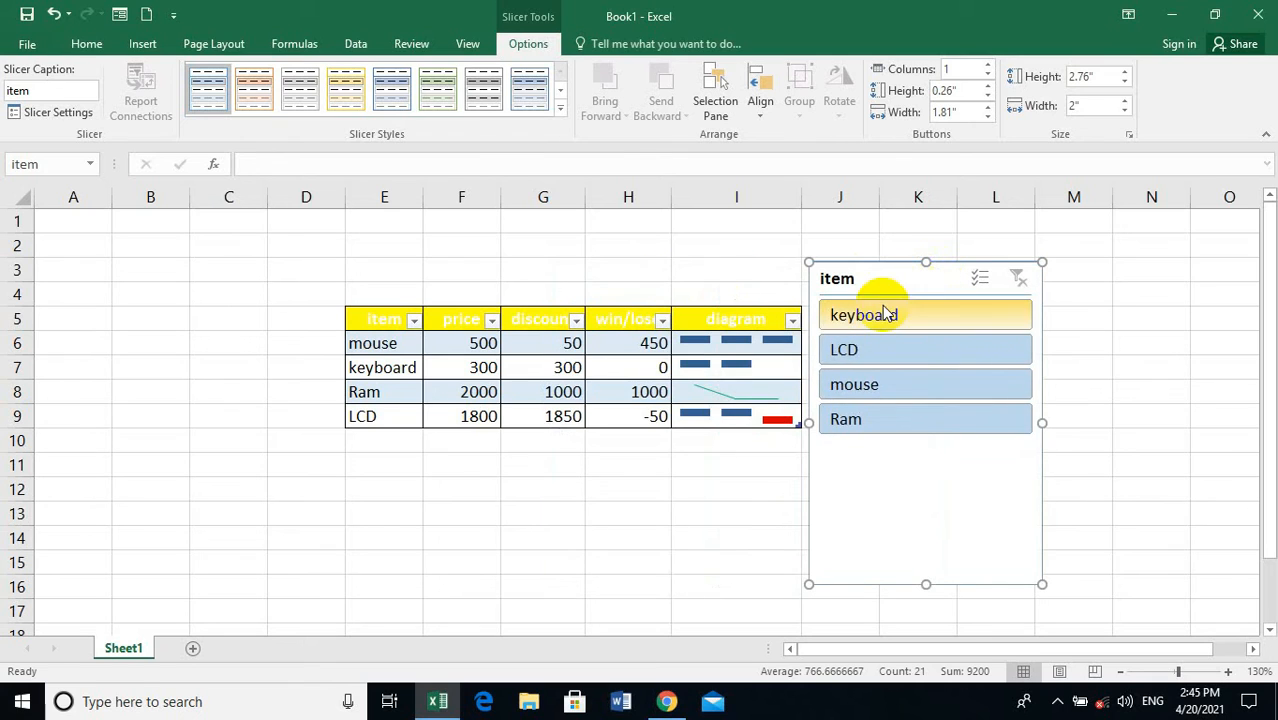
Filter the table with the slicer by keyboard, LCD, mouse and Ram in turn, and clear the filter.
{"action": "left_click", "coordinate": [880, 316]}
{"action": "left_click", "coordinate": [887, 349]}
{"action": "left_click", "coordinate": [887, 390]}
{"action": "left_click", "coordinate": [887, 420]}
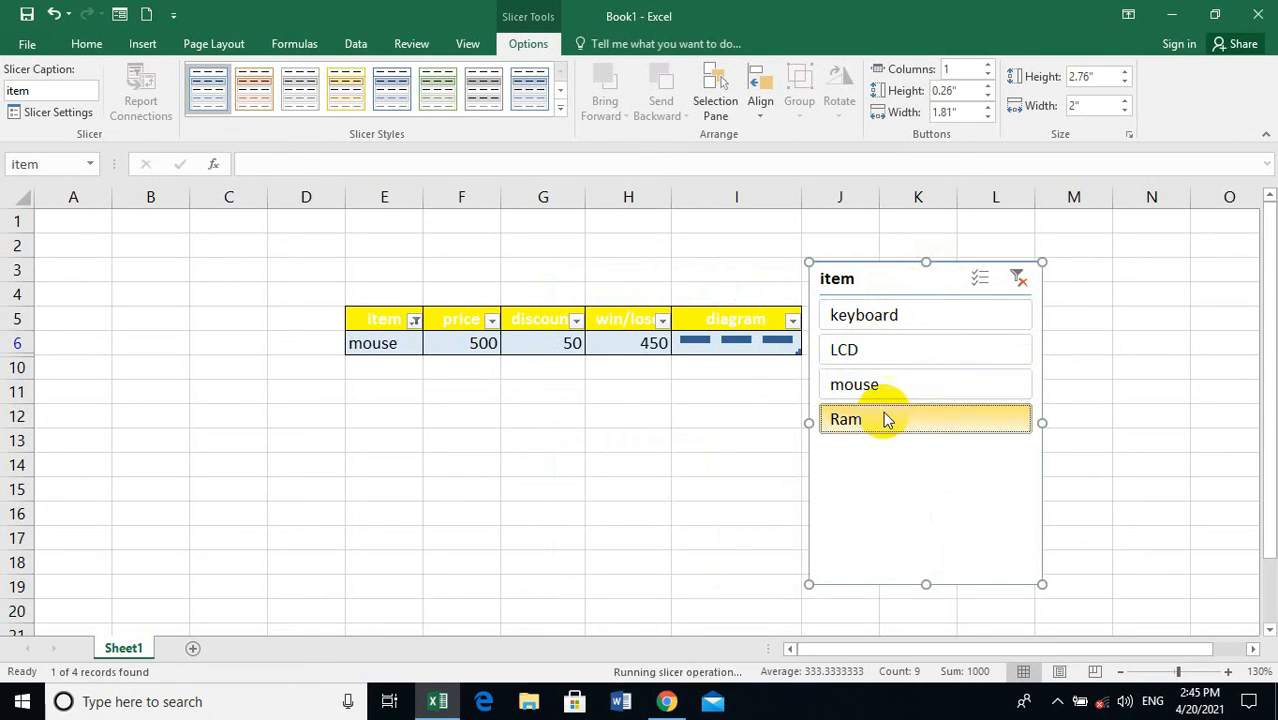
{"action": "left_click", "coordinate": [1017, 280]}
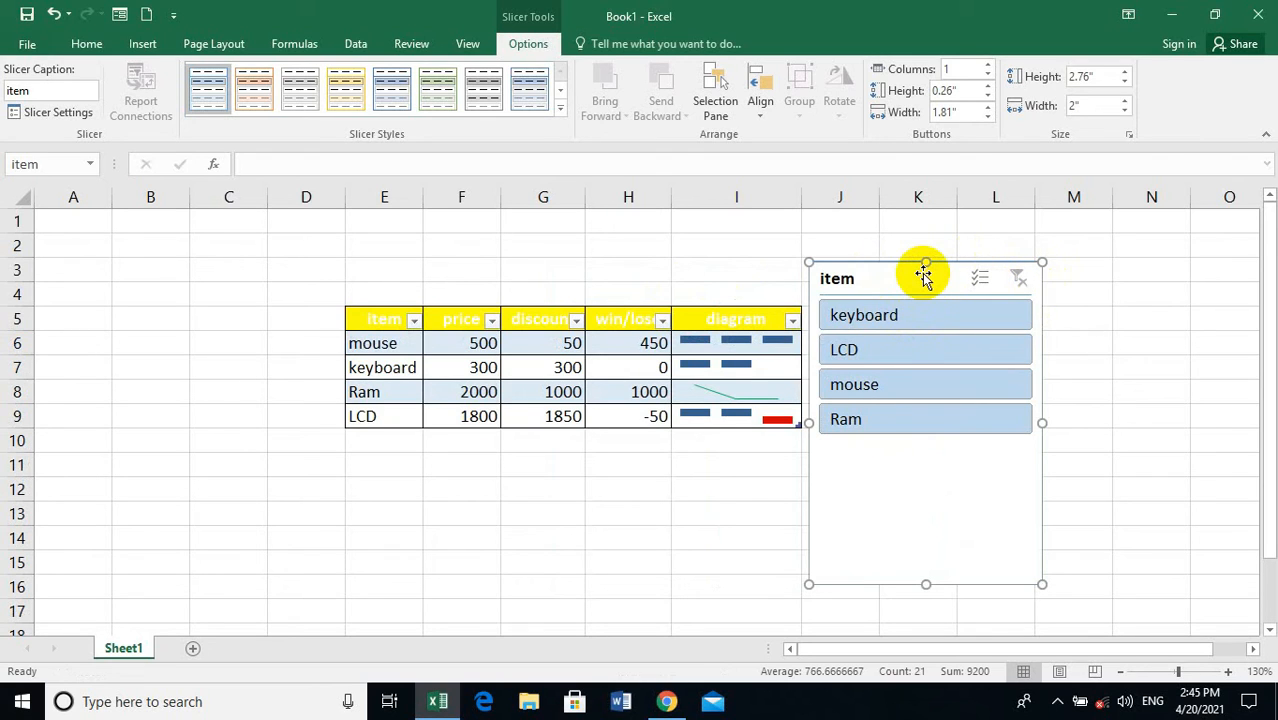
Delete the item slicer from the sheet and deselect the table.
{"action": "key", "text": "Delete"}
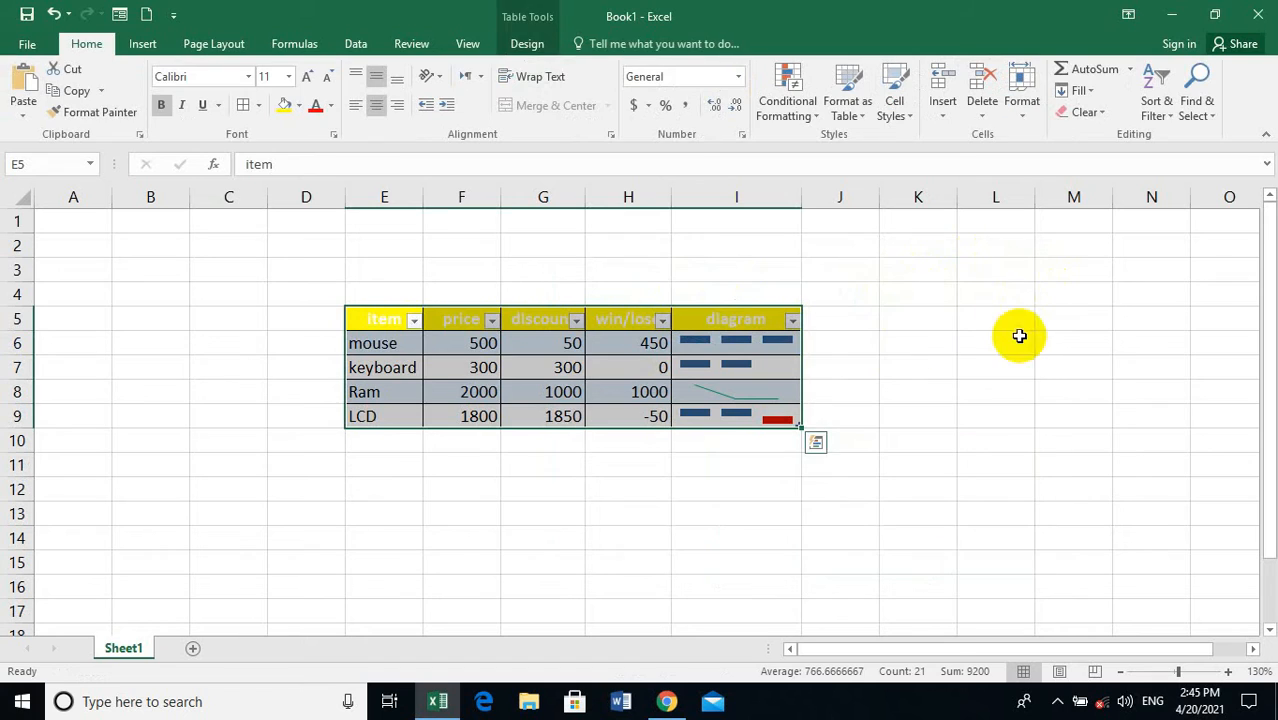
{"action": "left_click", "coordinate": [622, 274]}
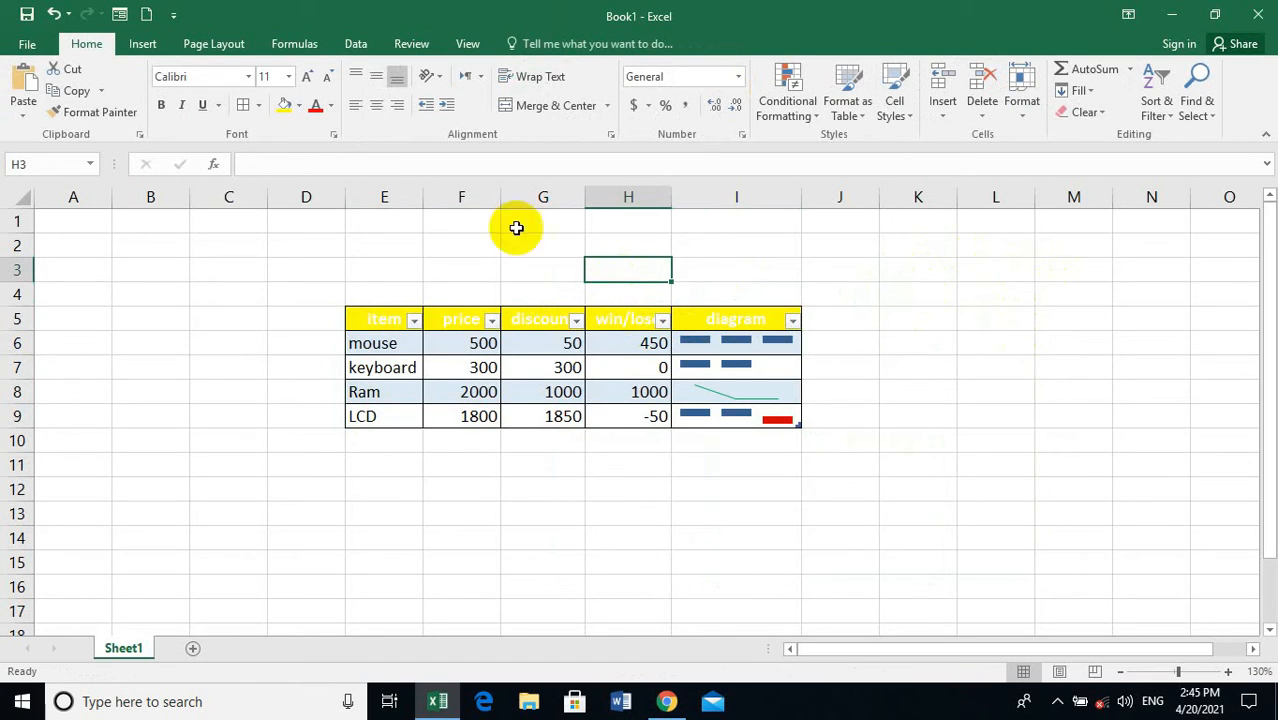
{"action": "left_click", "coordinate": [488, 345]}
{"action": "left_click", "coordinate": [142, 46]}
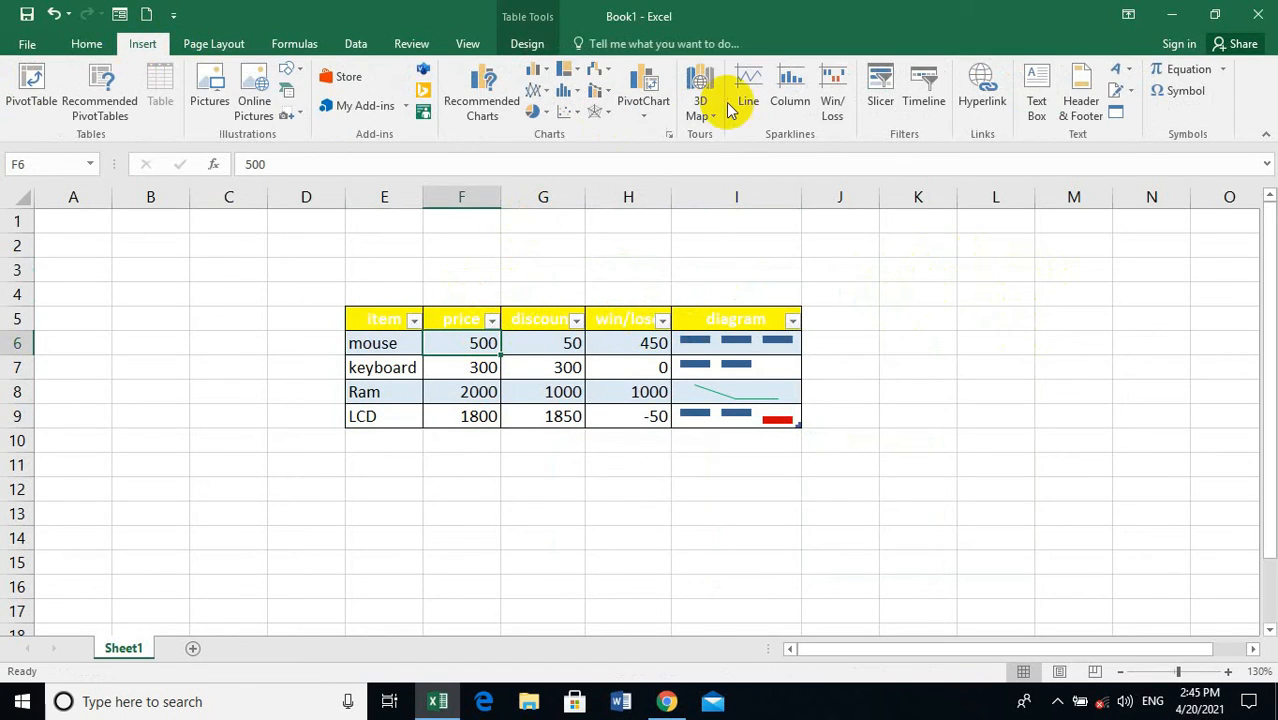
{"action": "left_click", "coordinate": [931, 80]}
{"action": "left_click", "coordinate": [818, 546]}
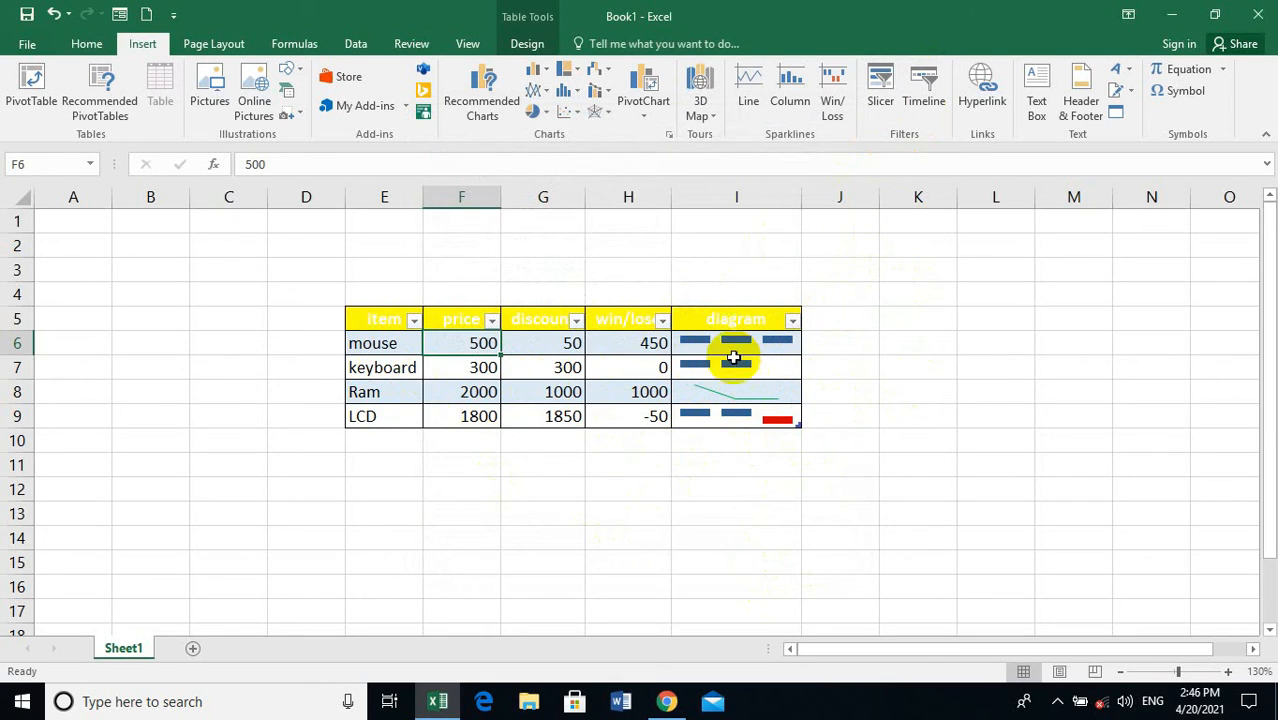
{"action": "left_click", "coordinate": [982, 108]}
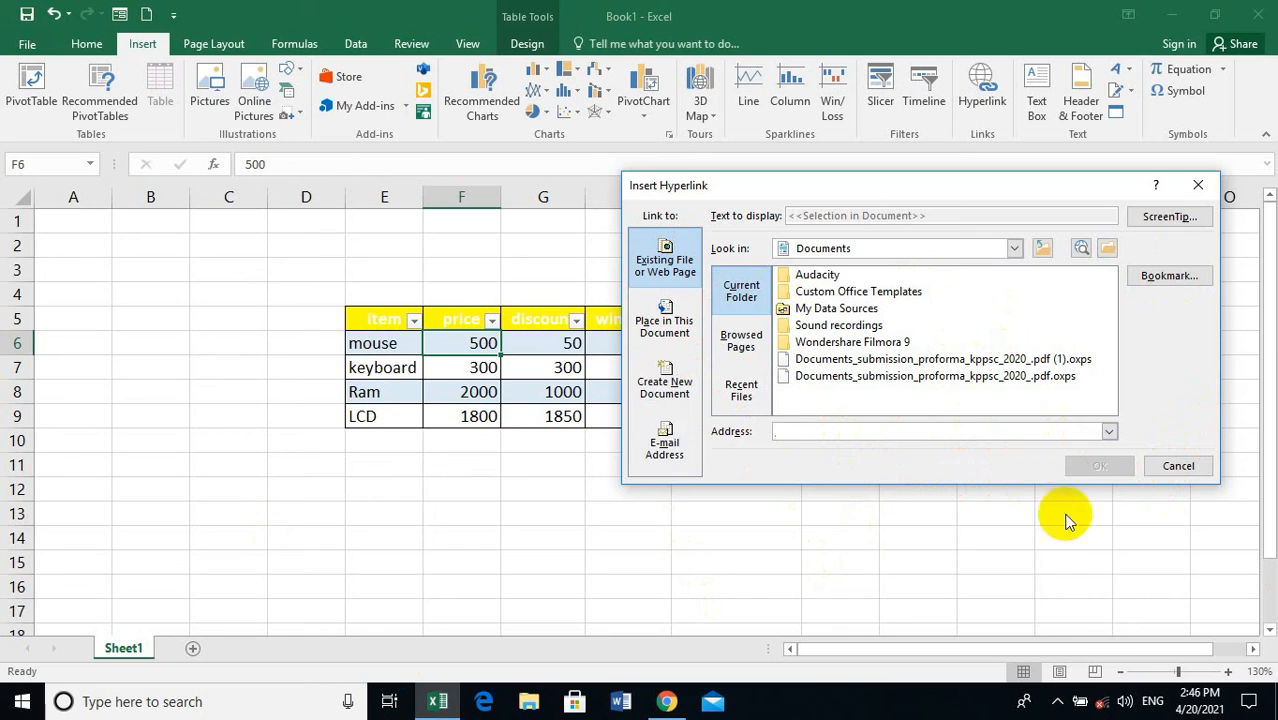
{"action": "left_click", "coordinate": [1180, 468]}
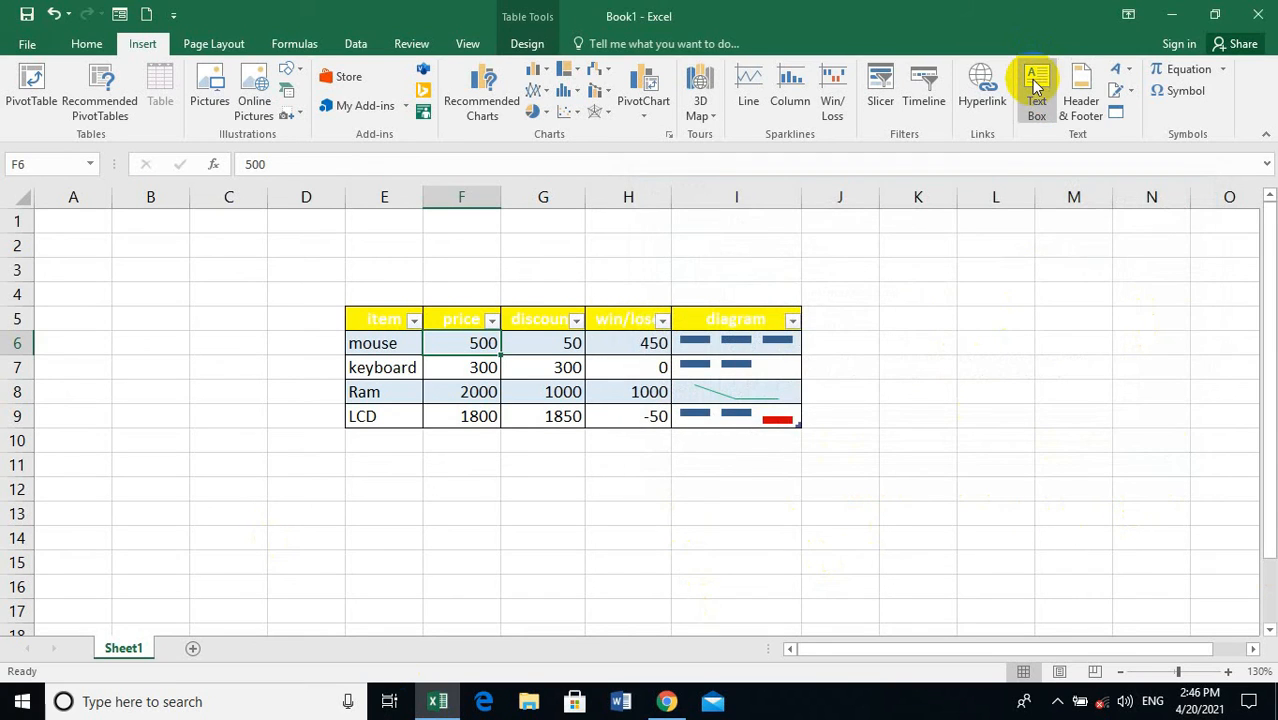
Draw an empty text box beside the table, spanning about cells K2 to L5.
{"action": "left_click_drag", "start_coordinate": [893, 249], "coordinate": [994, 319]}
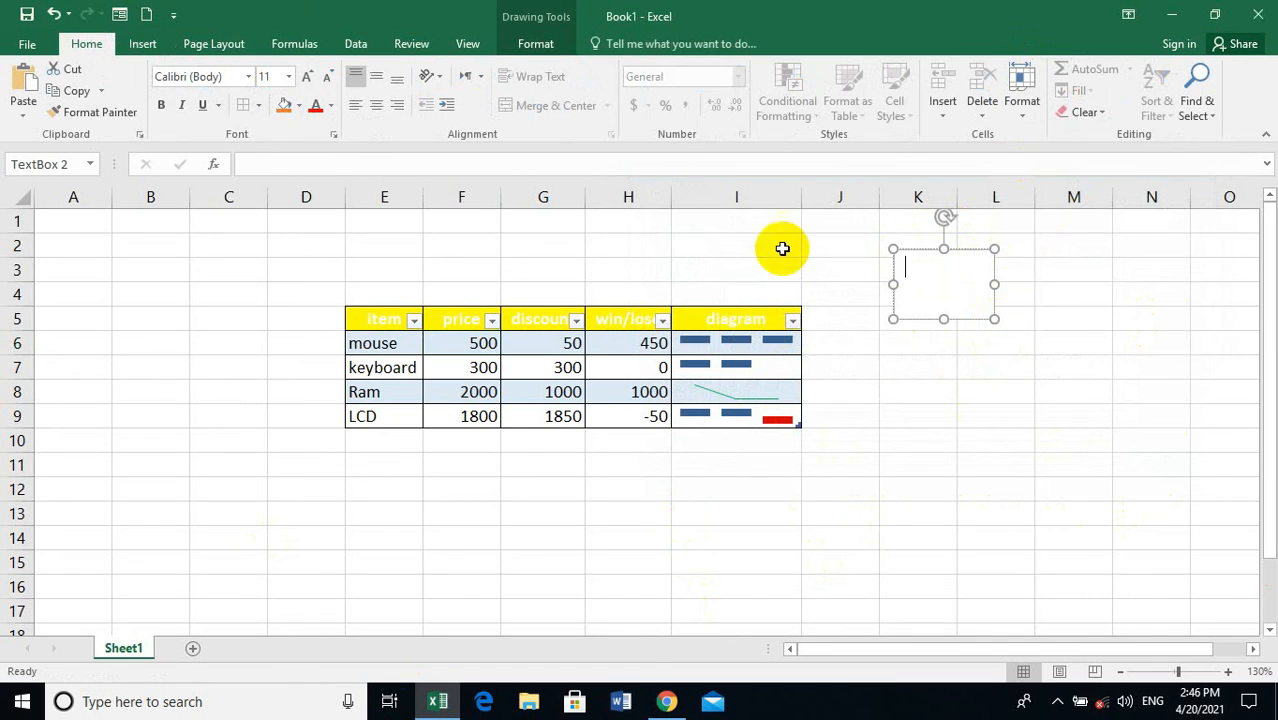
Examine the WordArt styles and the signature line, equation and symbol options available for insertion.
{"action": "left_click", "coordinate": [145, 44]}
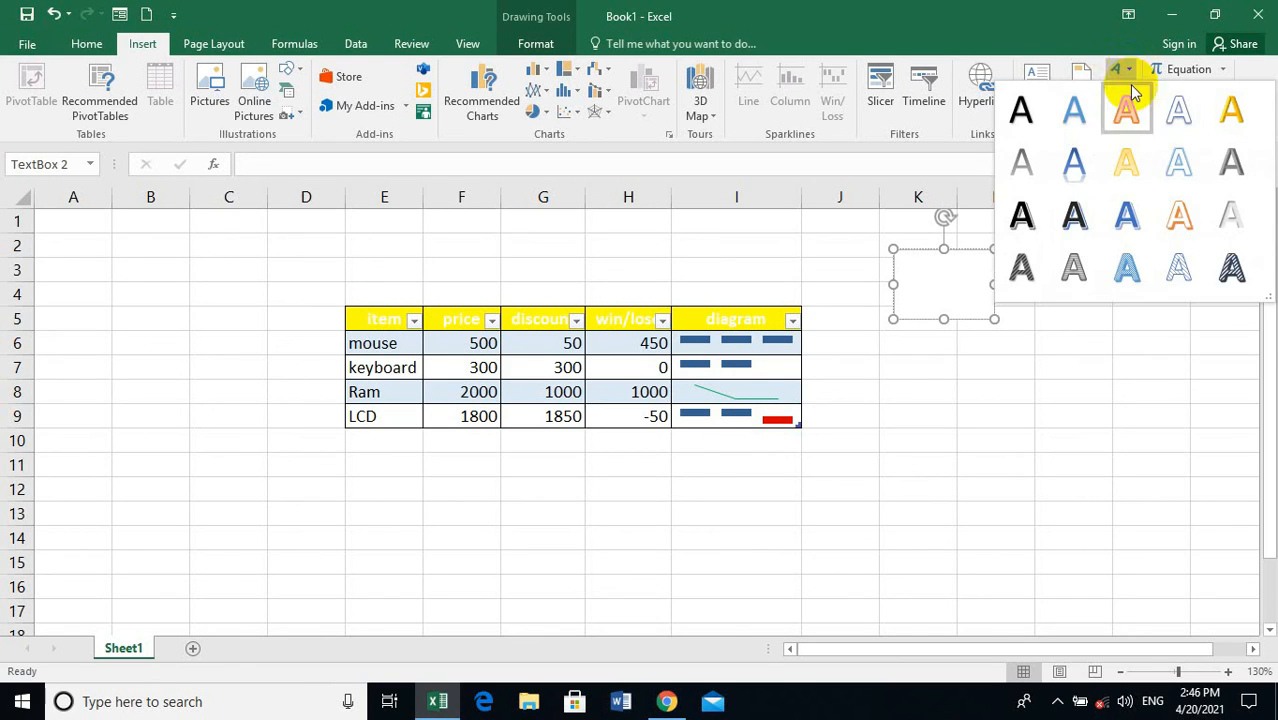
{"action": "left_click", "coordinate": [1087, 348]}
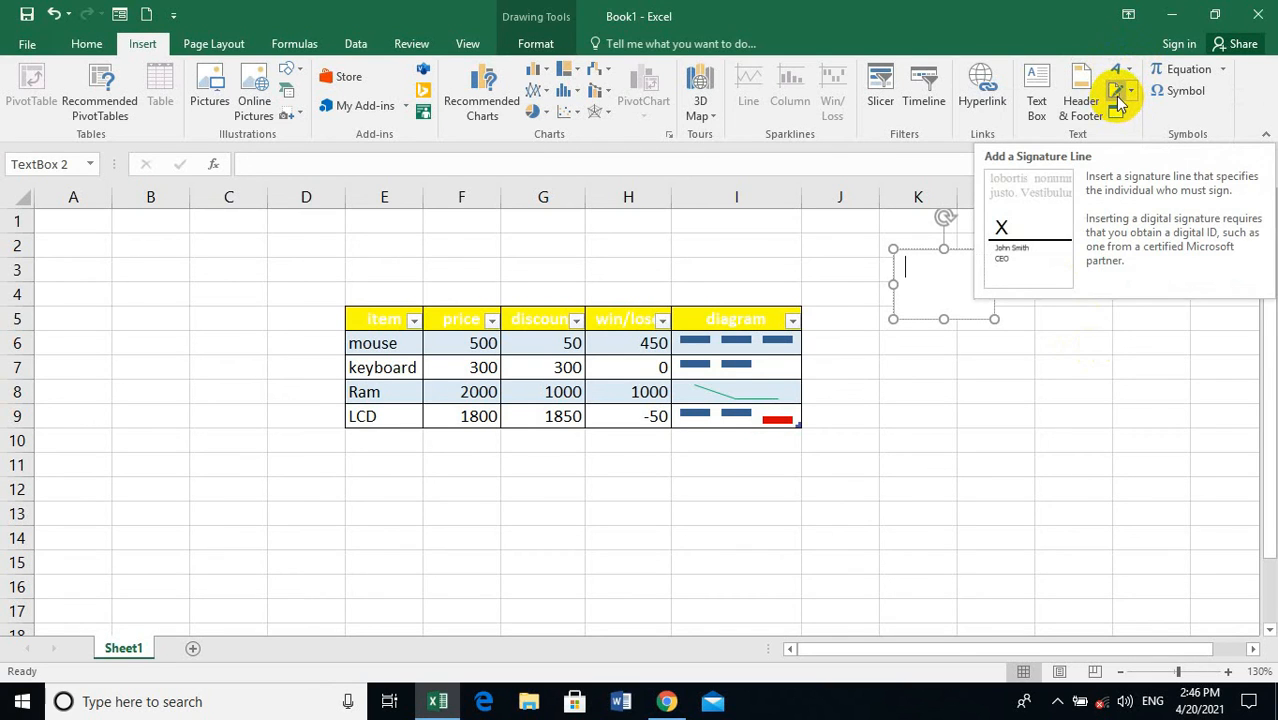
{"action": "left_click", "coordinate": [1122, 95]}
{"action": "left_click", "coordinate": [1131, 90]}
{"action": "left_click", "coordinate": [1133, 95]}
{"action": "left_click", "coordinate": [1121, 88]}
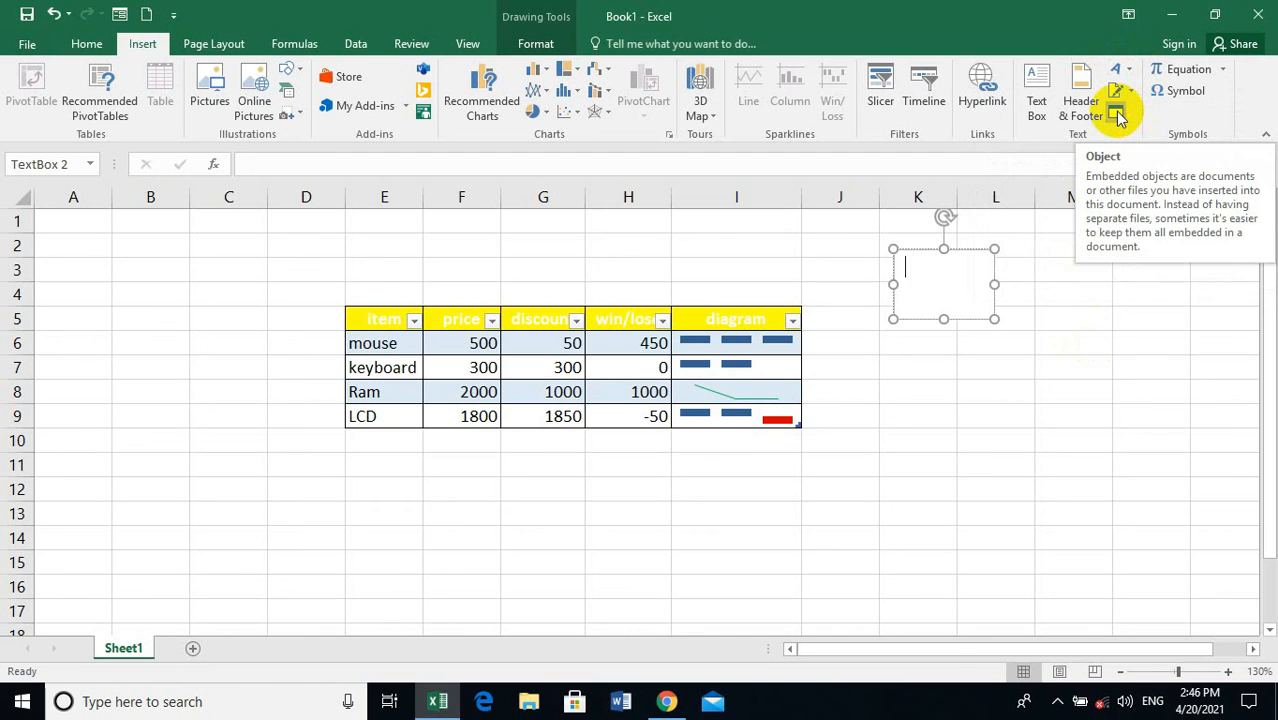
{"action": "left_click", "coordinate": [1220, 70]}
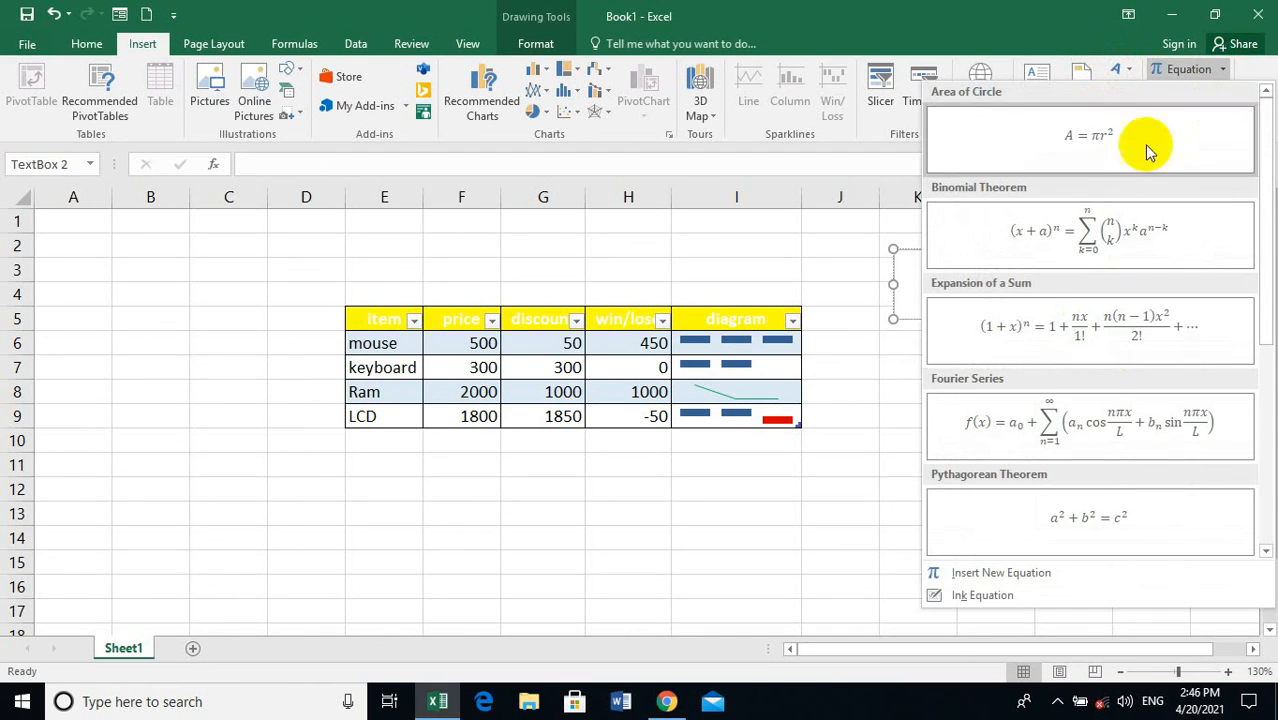
{"action": "left_click", "coordinate": [1160, 62]}
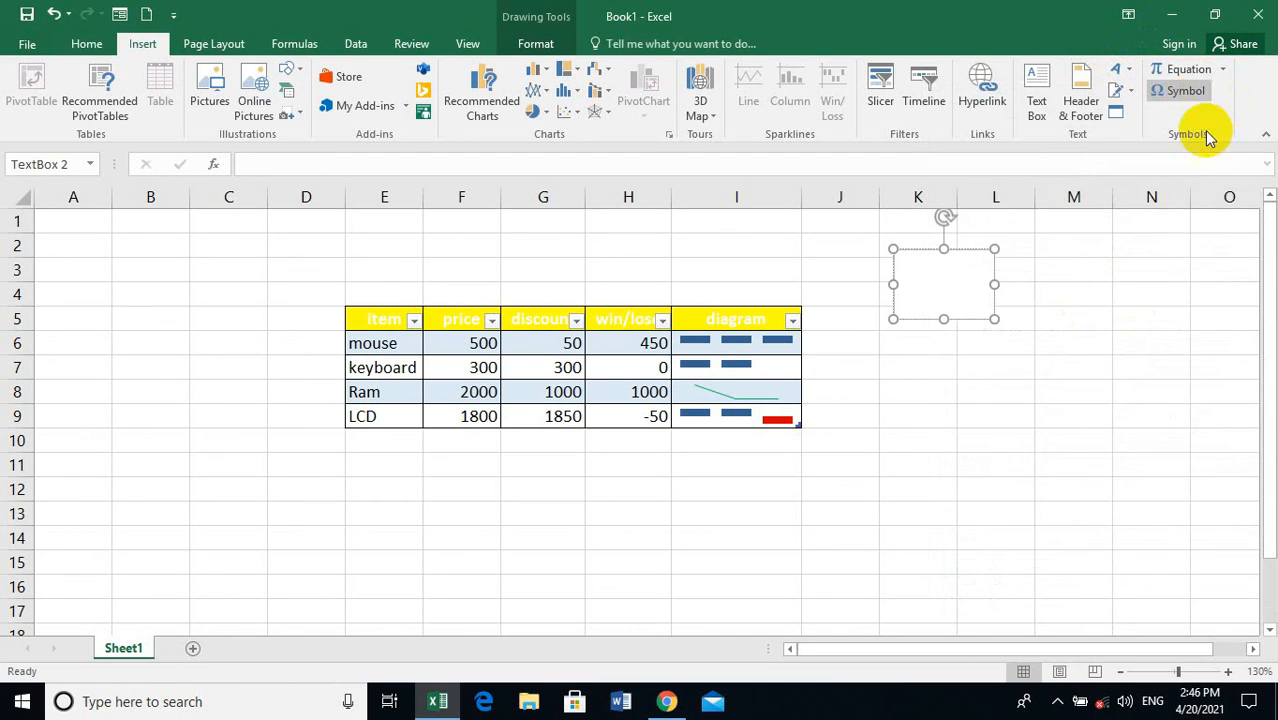
{"action": "left_click", "coordinate": [1185, 91]}
{"action": "left_click", "coordinate": [1161, 150]}
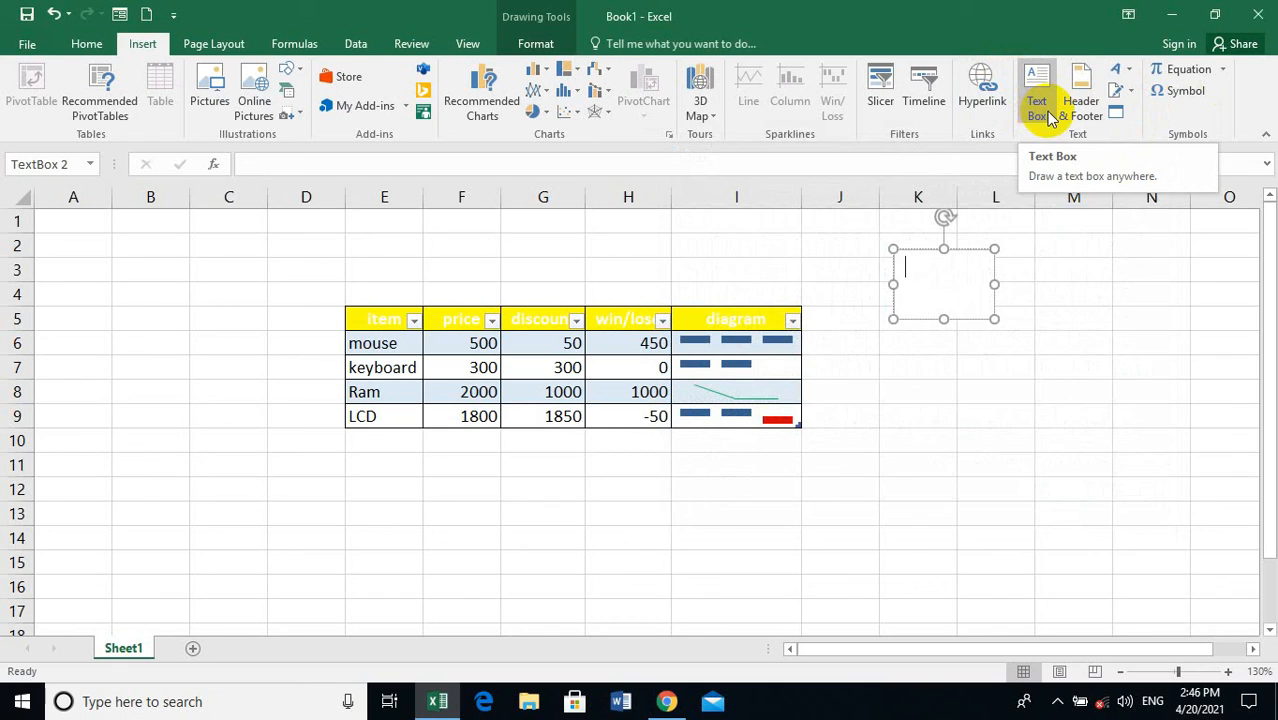
{"action": "left_click", "coordinate": [1053, 447]}
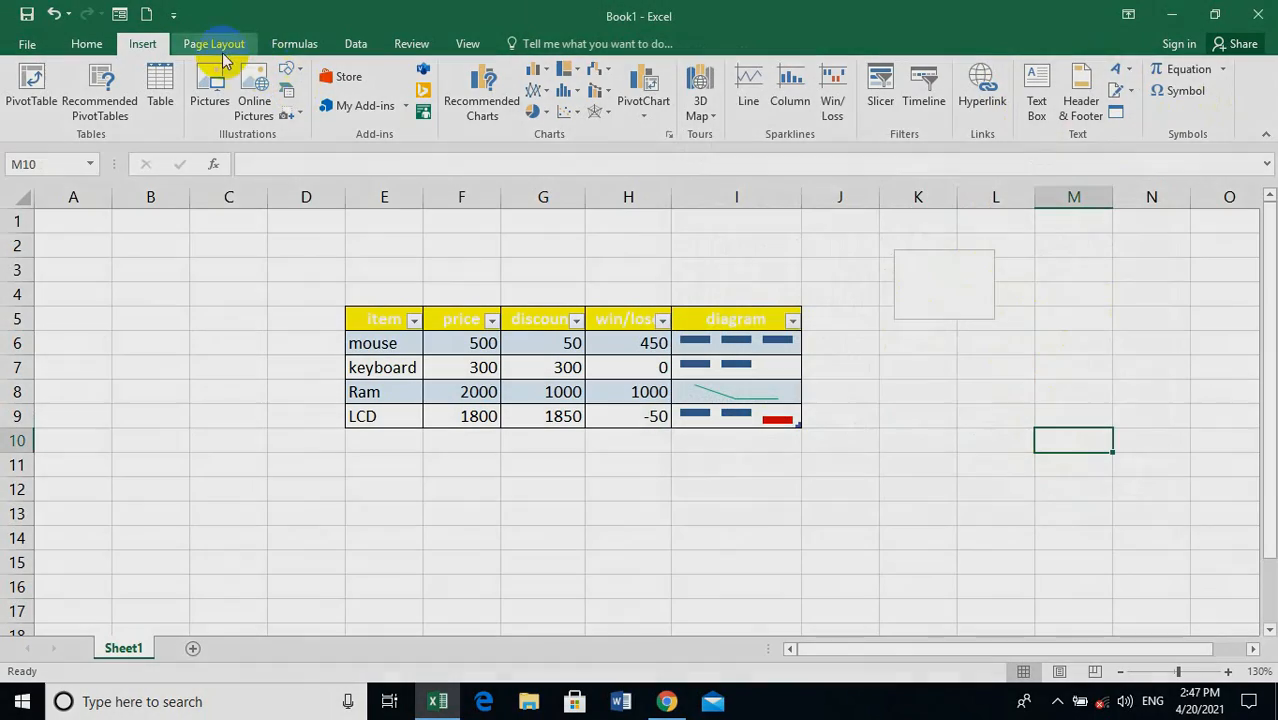
{"action": "left_click", "coordinate": [213, 43]}
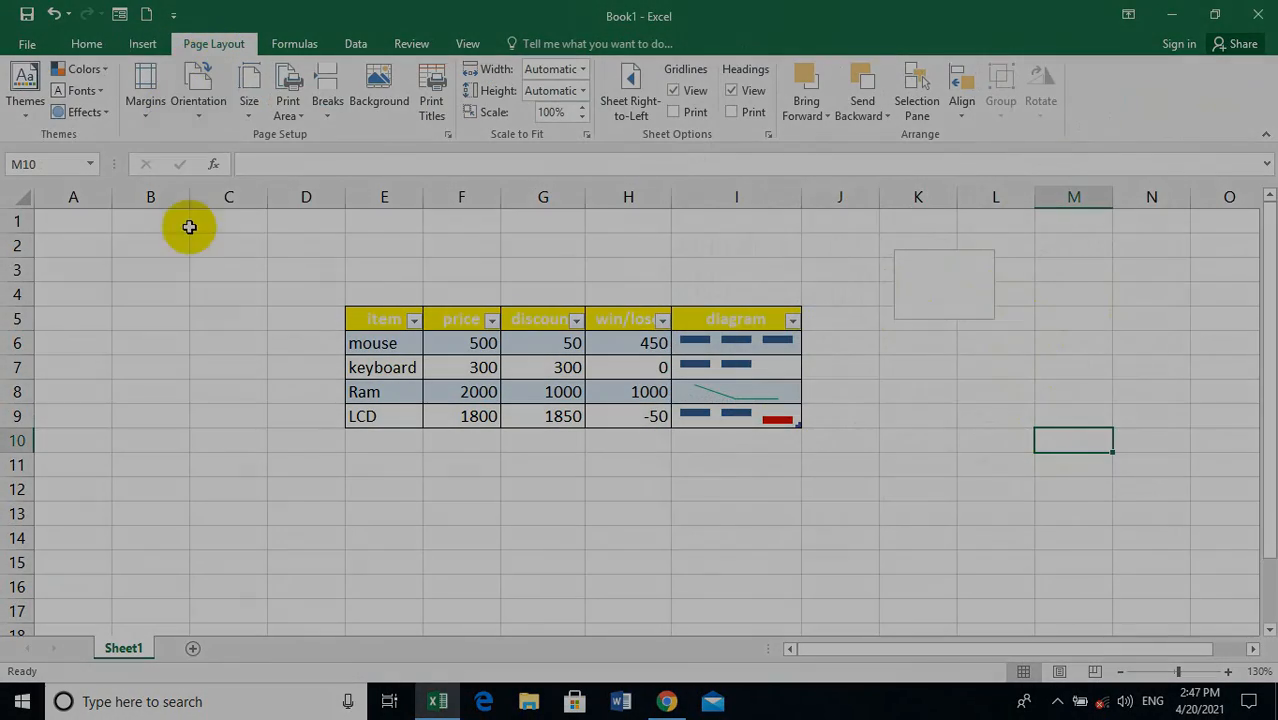